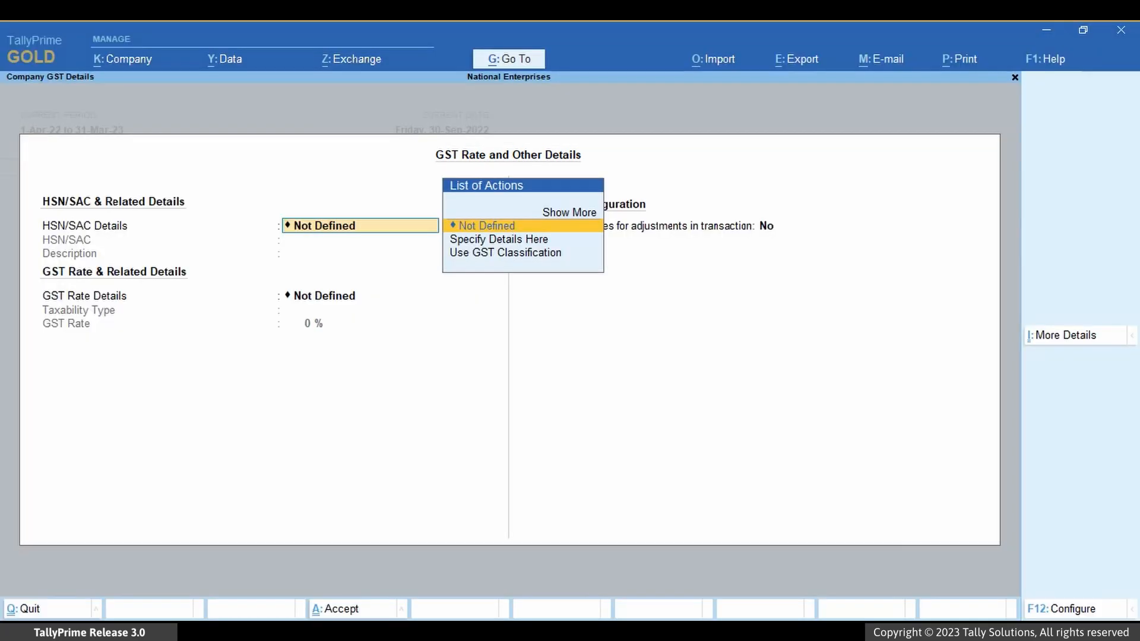
Step: Enable showing GST advances for adjustments in transactions, applicable from 1-10-22, and accept the company features without updating the vouchers' GST status
{"action": "key", "text": "Return"}
{"action": "key", "text": "Return"}
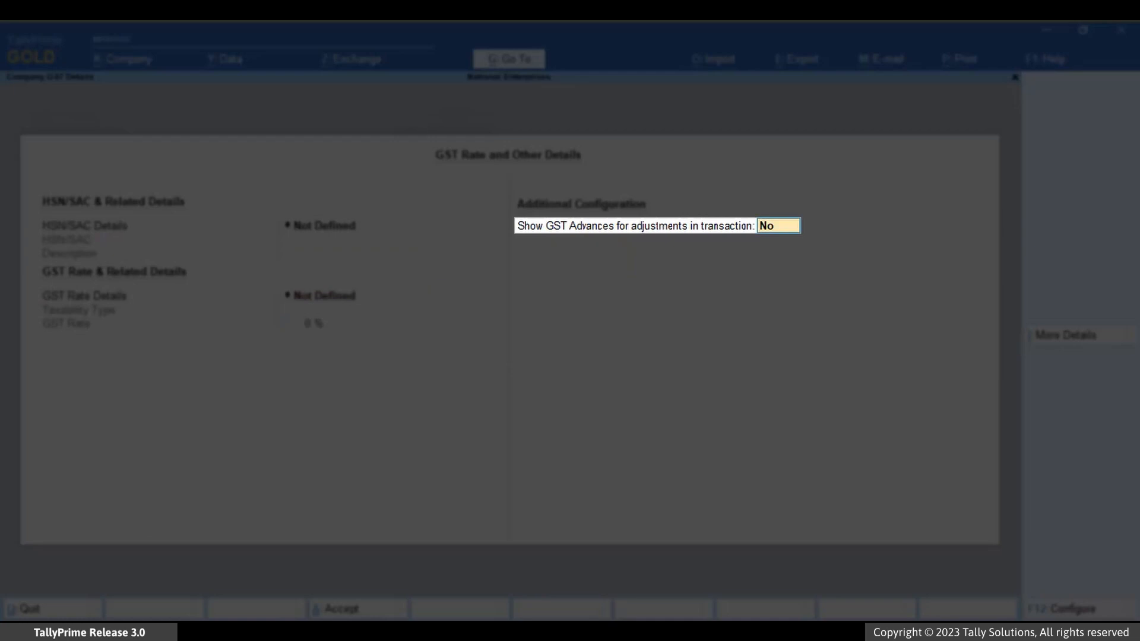
{"action": "type", "text": "Yes"}
{"action": "key", "text": "Return"}
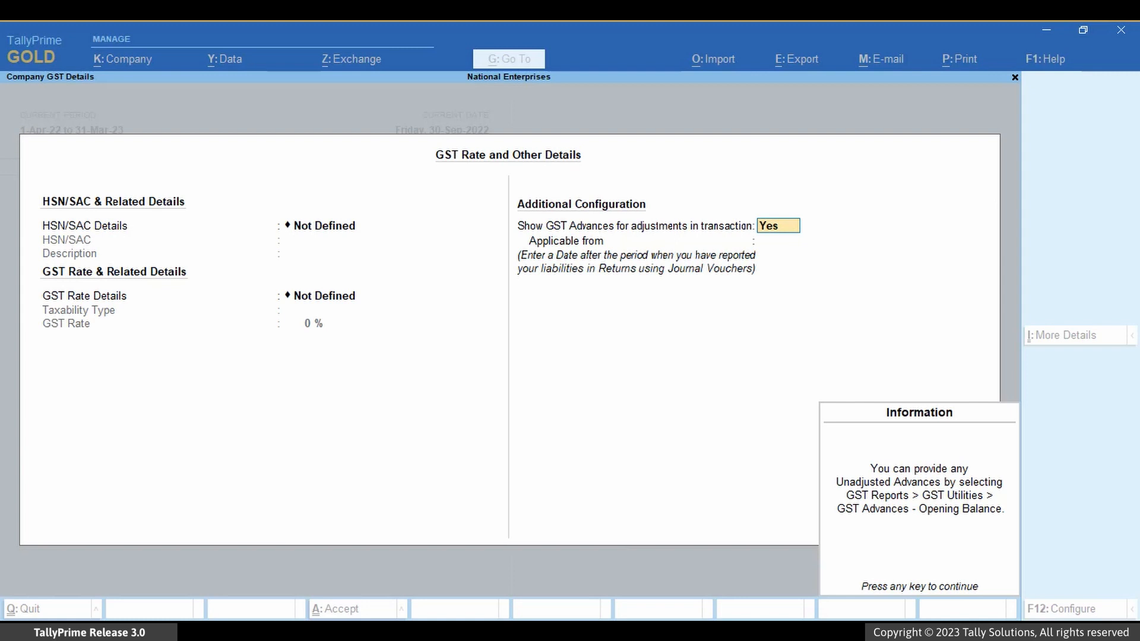
{"action": "key", "text": "Return"}
{"action": "type", "text": "1-"}
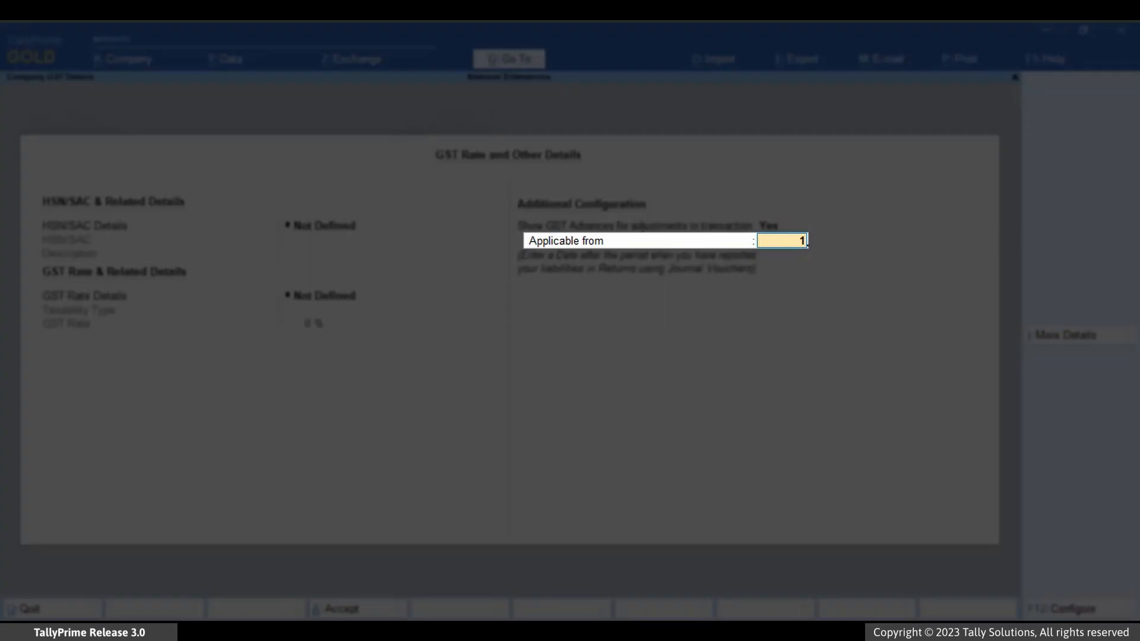
{"action": "type", "text": "10-22"}
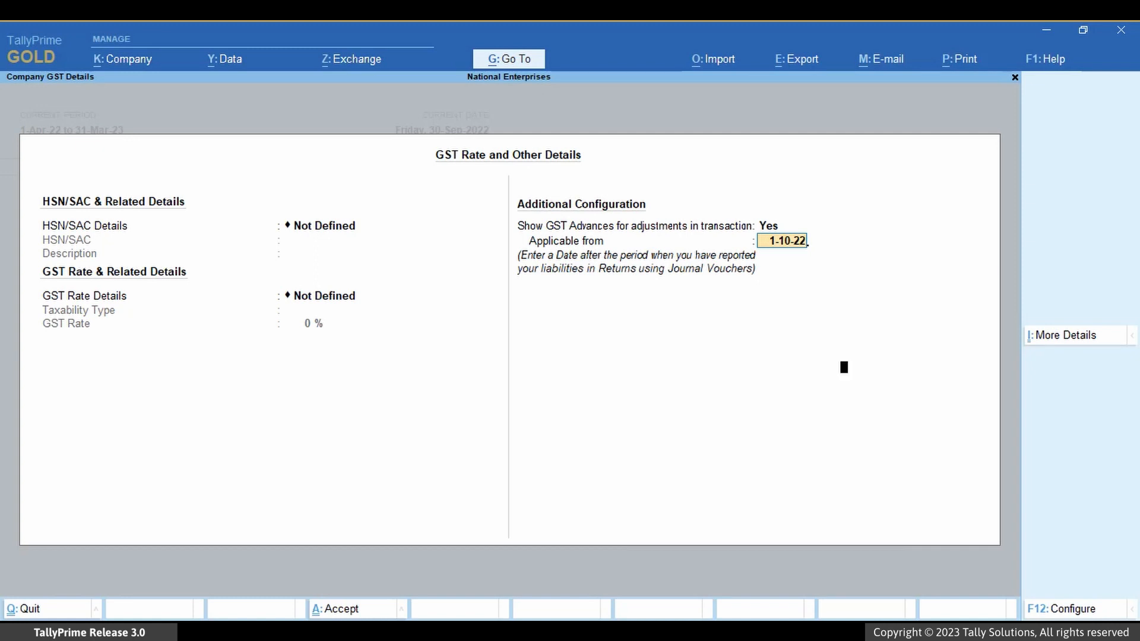
{"action": "key", "text": "Return"}
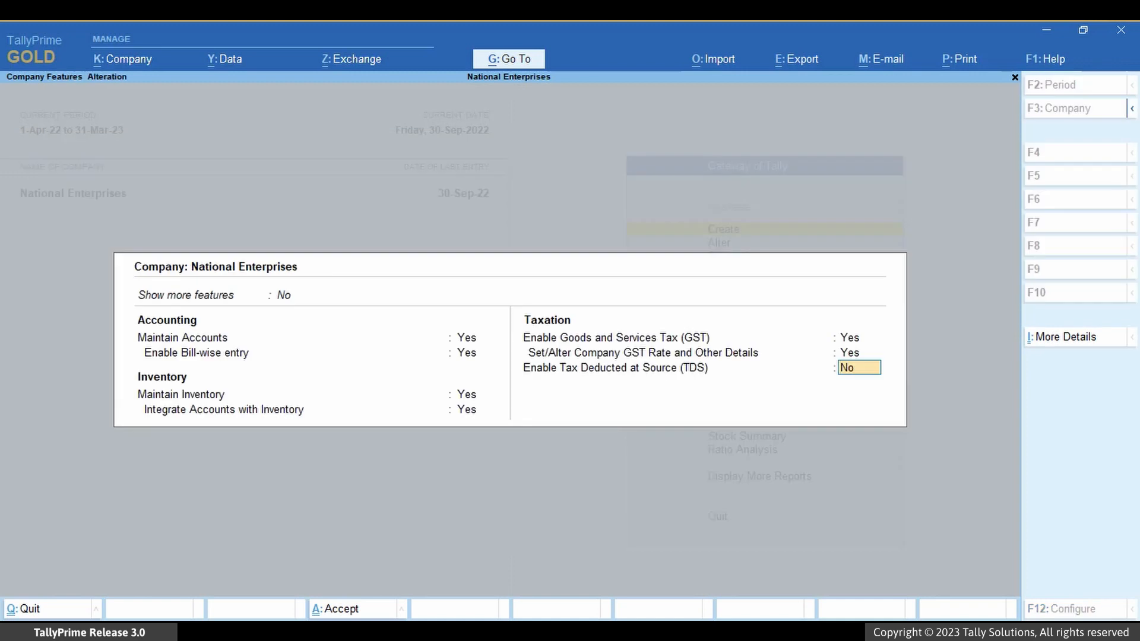
{"action": "key", "text": "Return"}
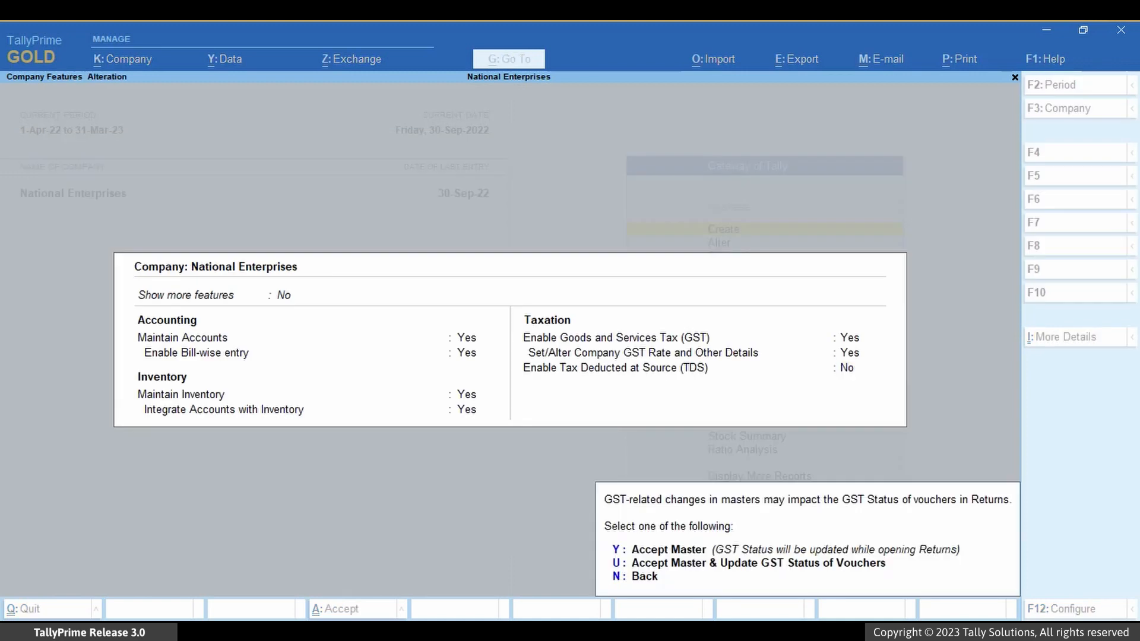
{"action": "key", "text": "y"}
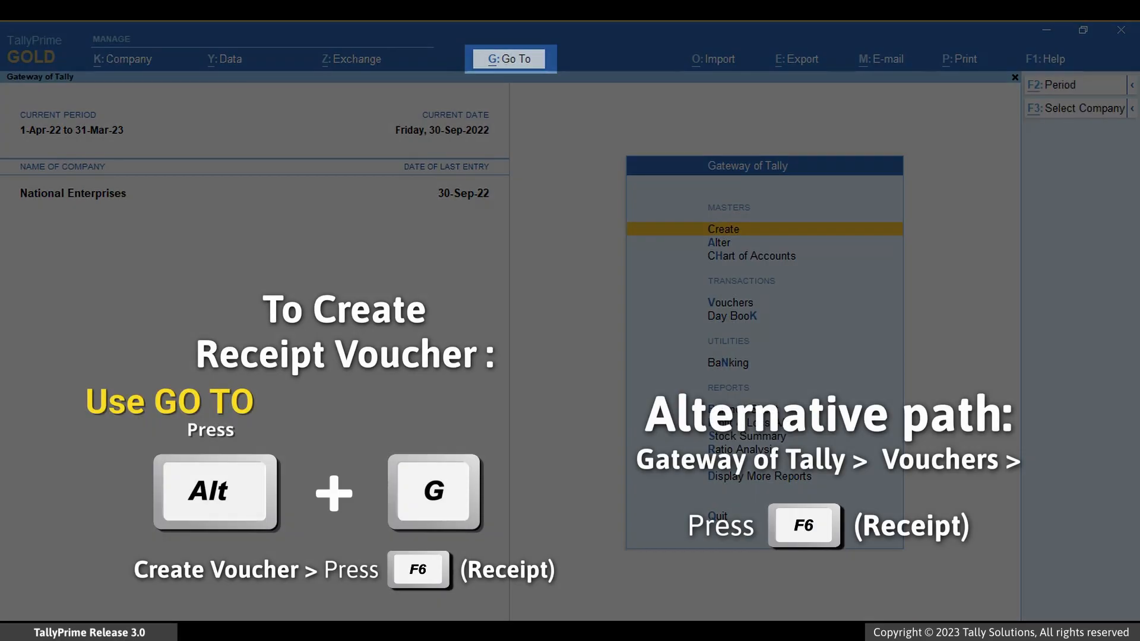
Step: Go to voucher creation and open a new Receipt voucher
{"action": "key", "text": "alt+g"}
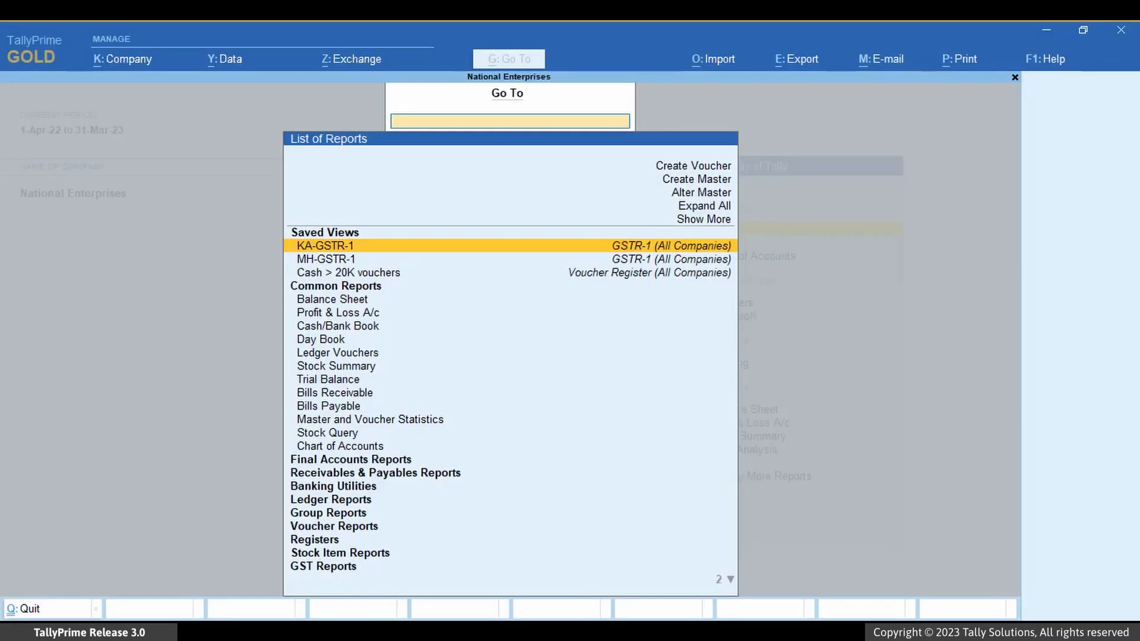
{"action": "key", "text": "Up"}
{"action": "key", "text": "Up"}
{"action": "key", "text": "Up"}
{"action": "key", "text": "Up"}
{"action": "key", "text": "Up"}
{"action": "key", "text": "Return"}
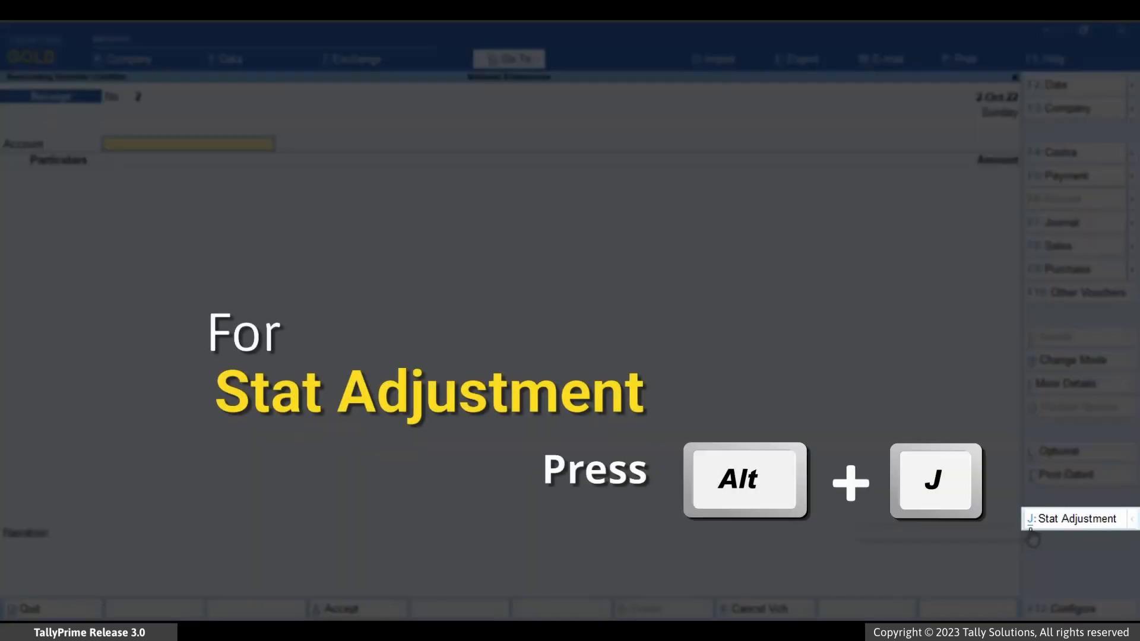
Step: Set the receipt's GST stat adjustment to the nature Advance Receipt
{"action": "left_click", "coordinate": [1059, 523]}
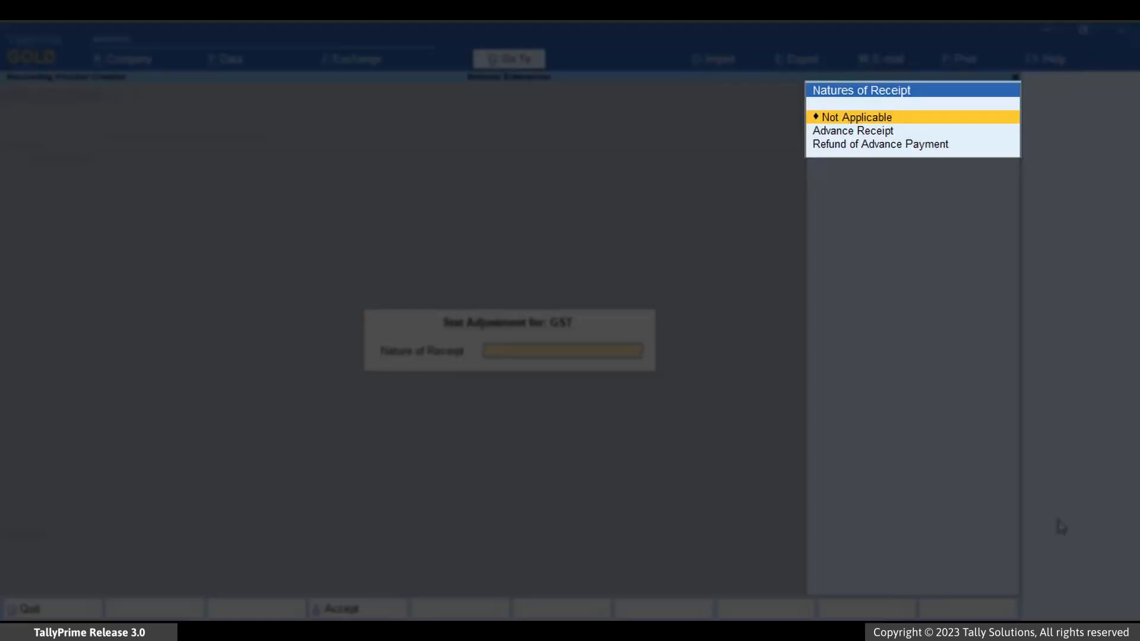
{"action": "key", "text": "Down"}
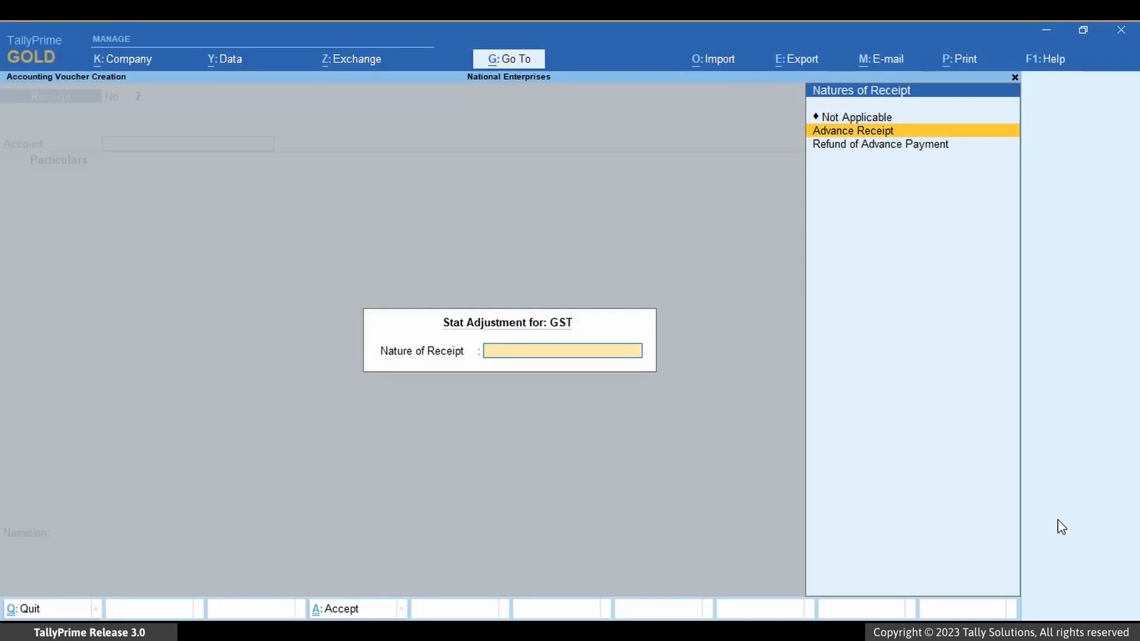
{"action": "key", "text": "Return"}
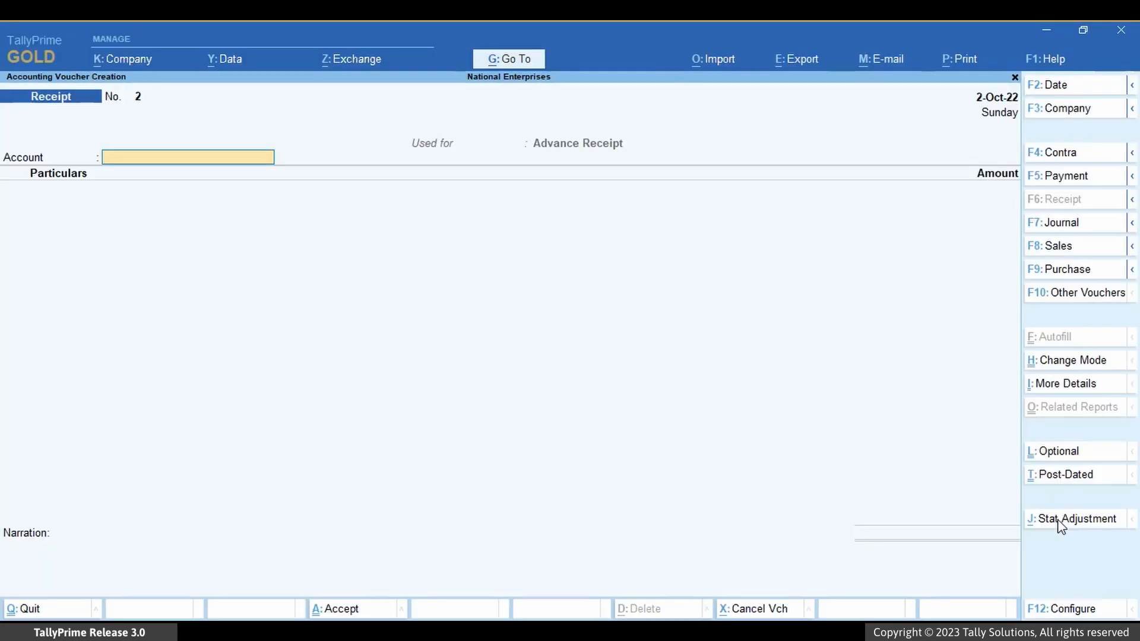
Step: Select HDFC Bank as the receipt's account and Subash Tech Solutions as the party ledger
{"action": "key", "text": "Down"}
{"action": "key", "text": "Down"}
{"action": "key", "text": "Return"}
{"action": "key", "text": "Down"}
{"action": "key", "text": "Down"}
{"action": "key", "text": "Down"}
{"action": "key", "text": "Down"}
{"action": "key", "text": "Down"}
{"action": "key", "text": "Down"}
{"action": "key", "text": "Down"}
{"action": "key", "text": "Down"}
{"action": "key", "text": "Down"}
{"action": "key", "text": "Down"}
{"action": "key", "text": "Down"}
{"action": "key", "text": "Down"}
{"action": "key", "text": "Down"}
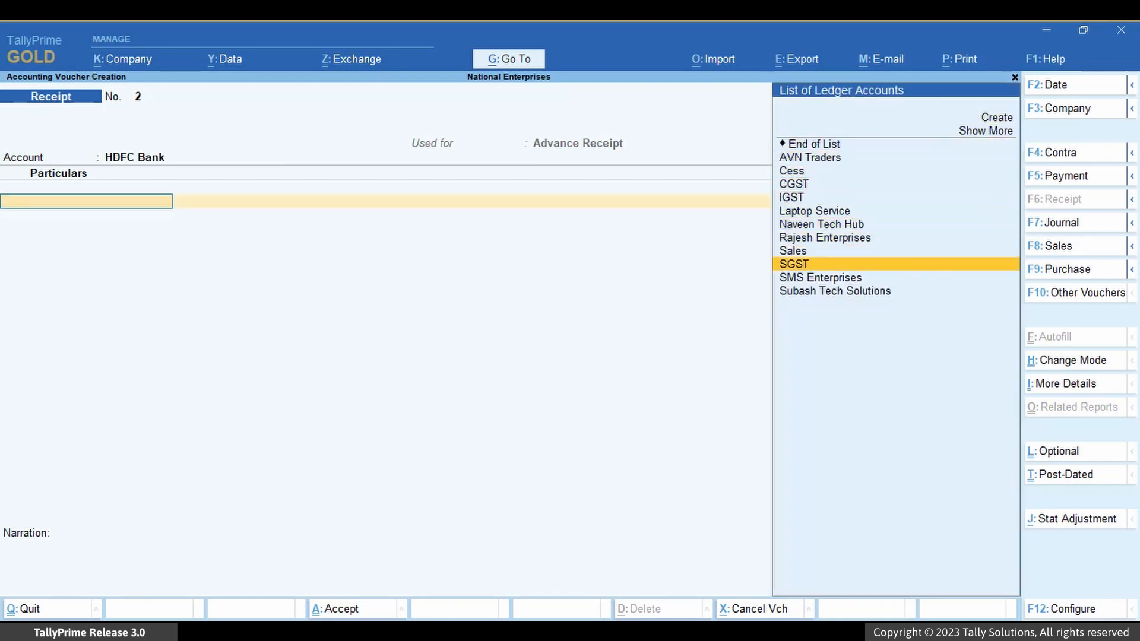
{"action": "key", "text": "Return"}
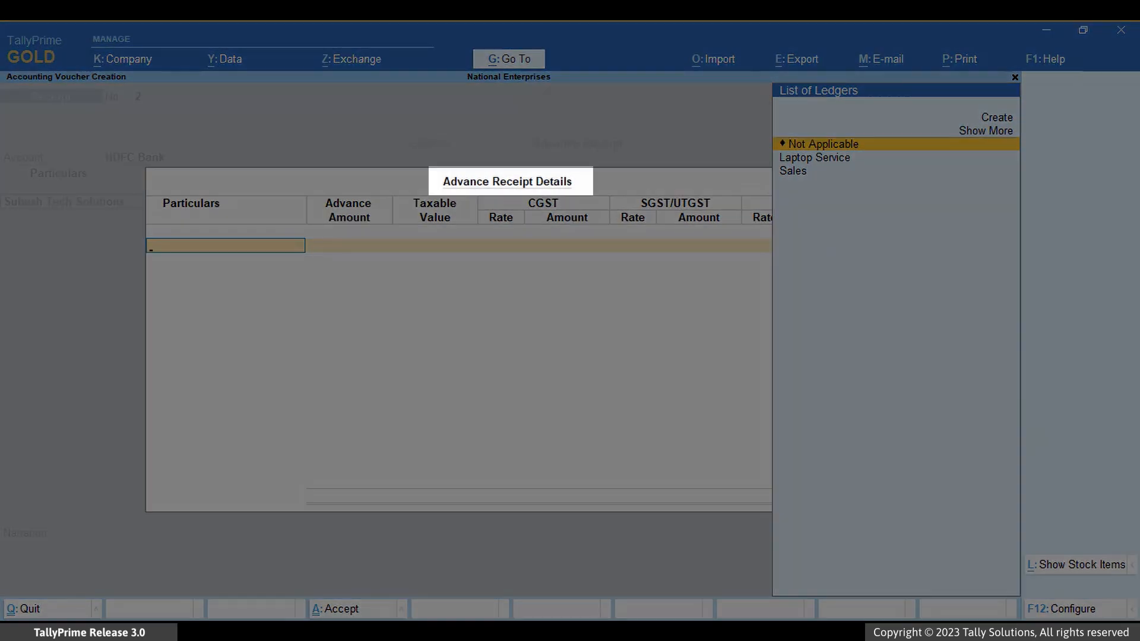
Step: Fill in the advance receipt details with the Sales ledger and an advance amount of 5900, keeping the default tax rates
{"action": "key", "text": "Down"}
{"action": "key", "text": "Down"}
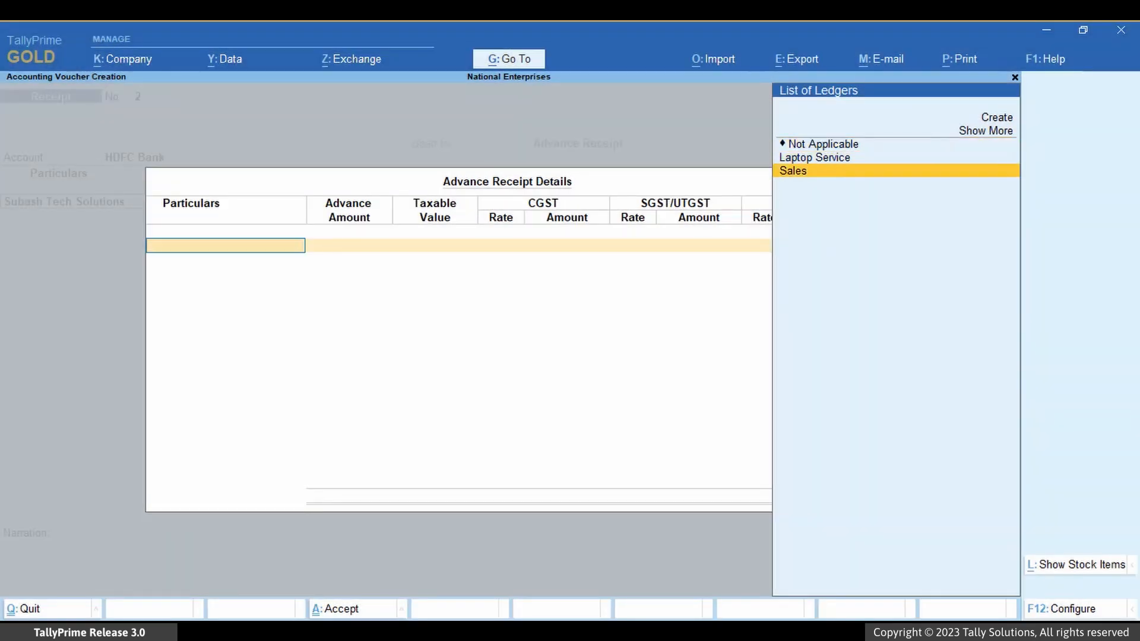
{"action": "key", "text": "Return"}
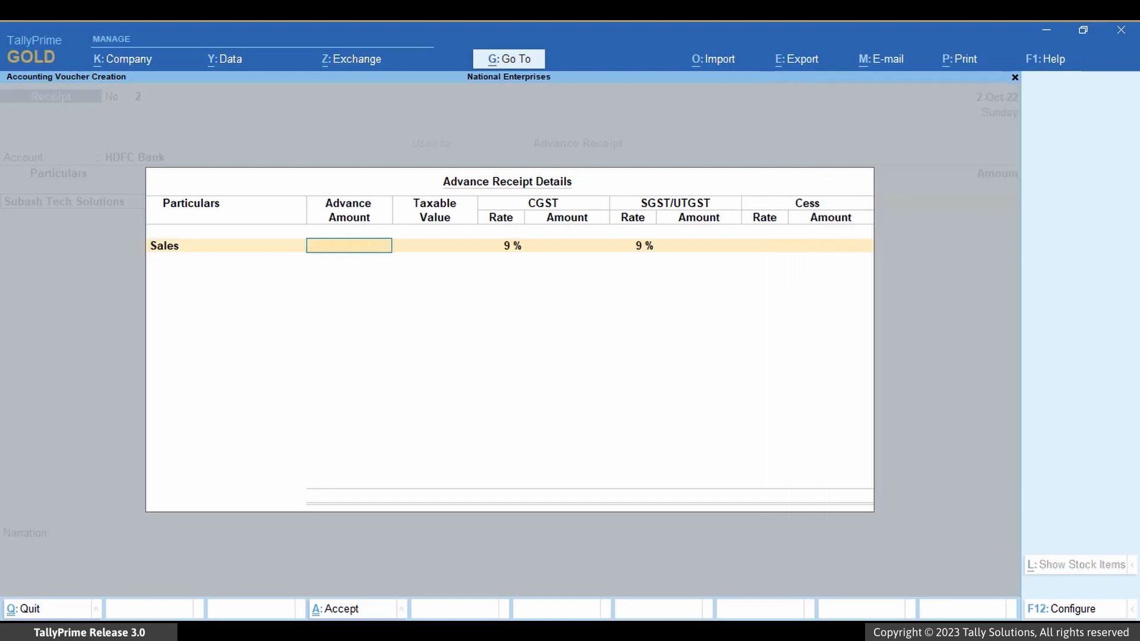
{"action": "type", "text": "5"}
{"action": "type", "text": "900"}
{"action": "key", "text": "Return"}
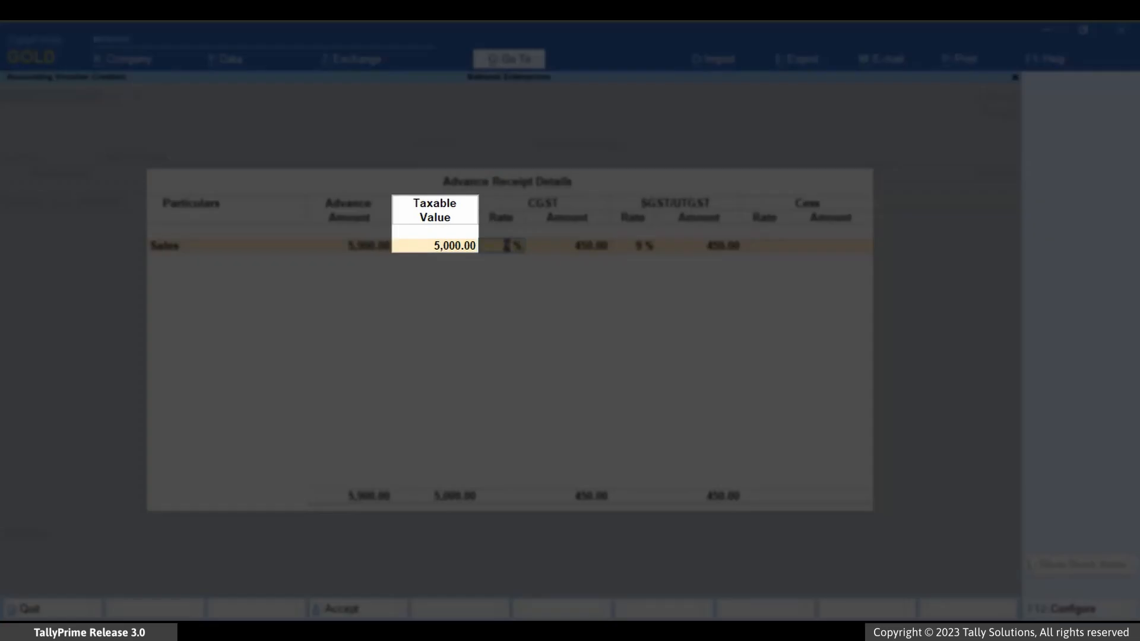
{"action": "key", "text": "Return"}
{"action": "key", "text": "Return"}
{"action": "key", "text": "Return"}
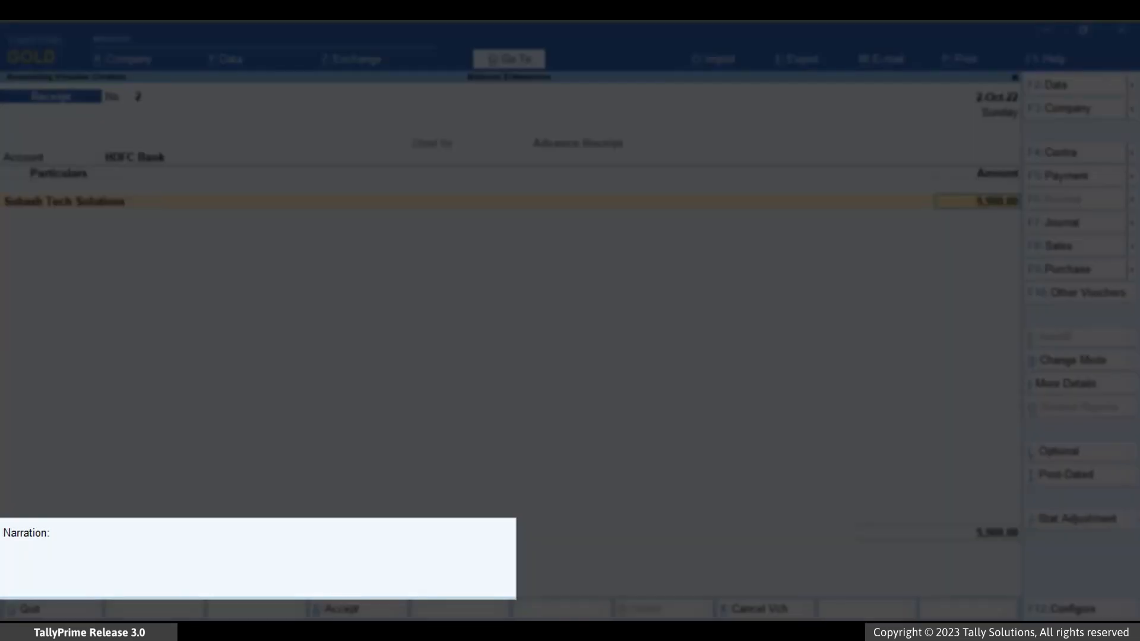
Step: Allocate the advance to New Ref 2-10 and save the receipt voucher
{"action": "key", "text": "Return"}
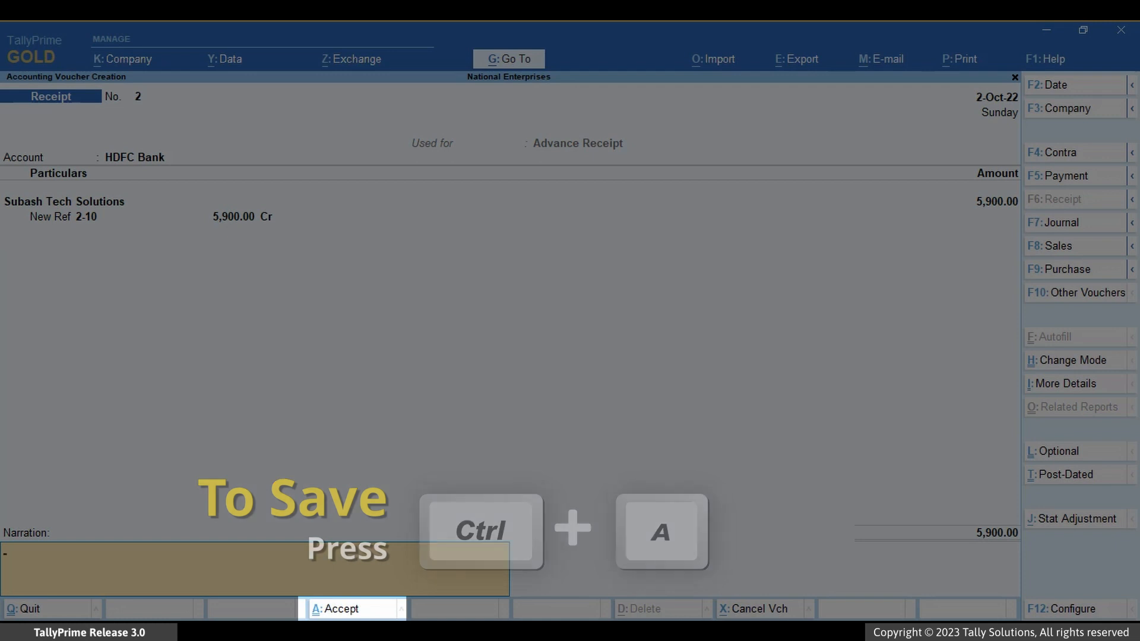
{"action": "key", "text": "ctrl+a"}
{"action": "key", "text": "Return"}
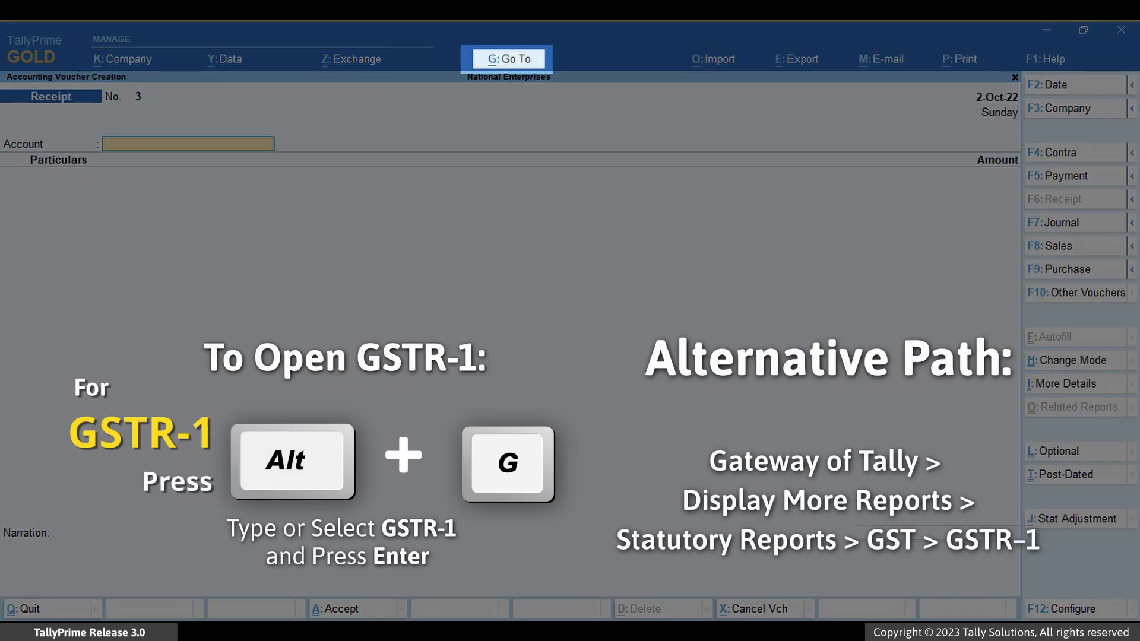
Step: Open the GSTR-1 report, examine the Advance Receipts vouchers included in the return, and go back to the report summary
{"action": "key", "text": "alt+g"}
{"action": "type", "text": "Gstr"}
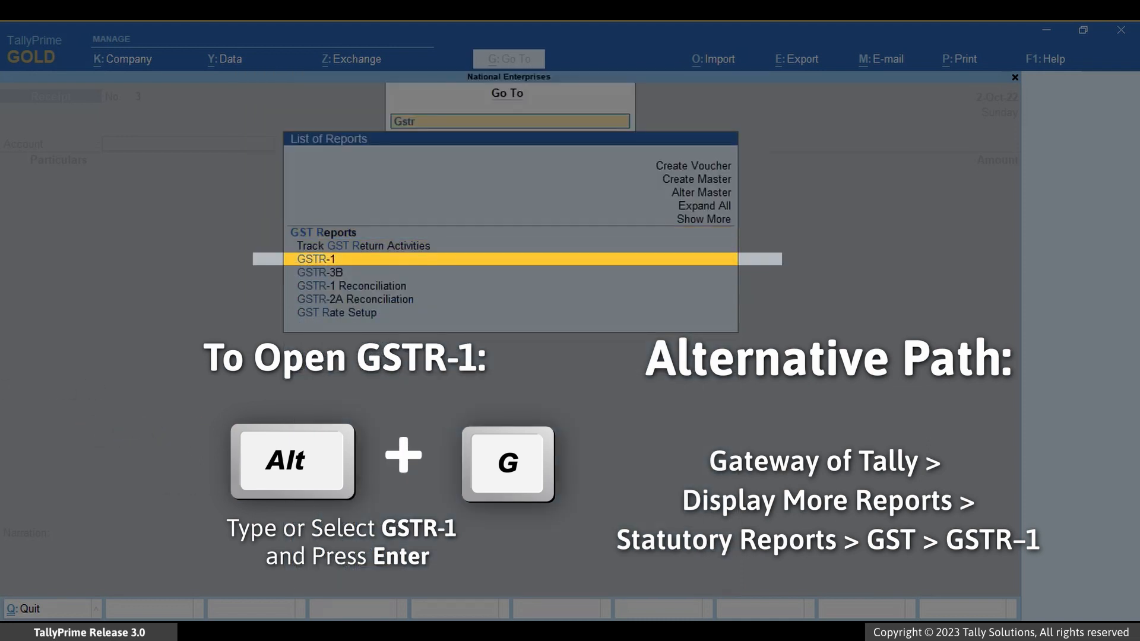
{"action": "key", "text": "Return"}
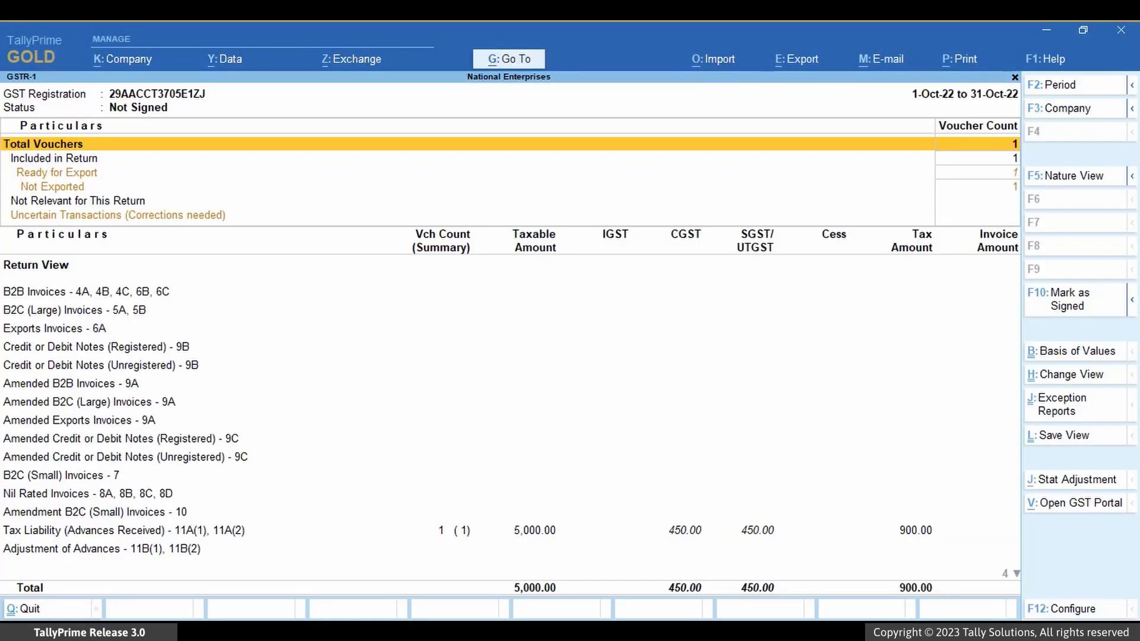
{"action": "key", "text": "Down"}
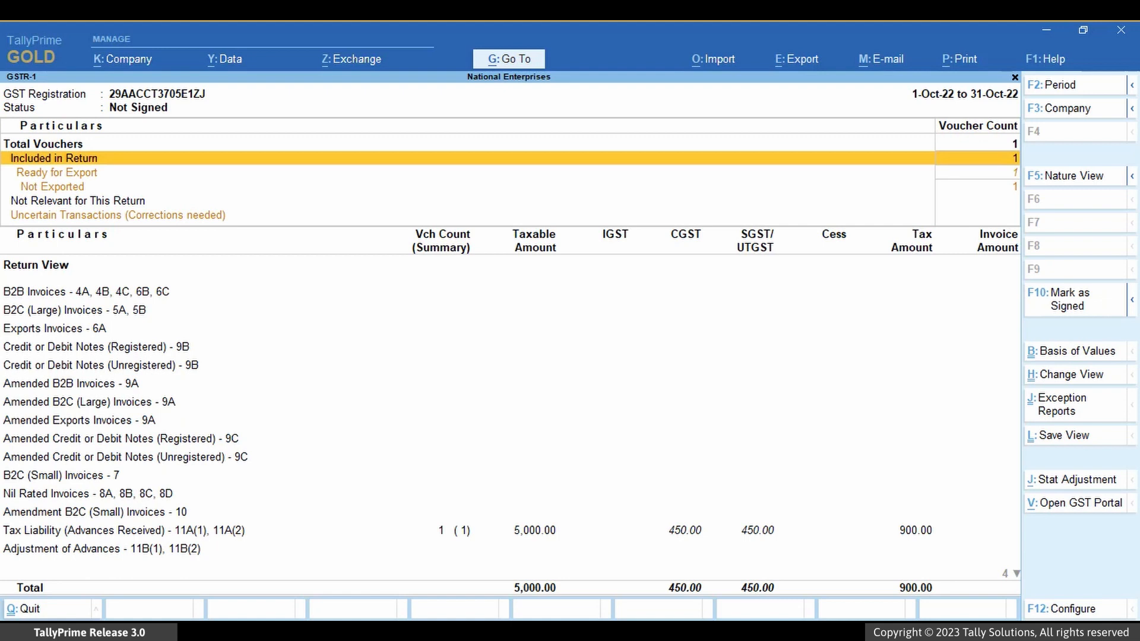
{"action": "key", "text": "Return"}
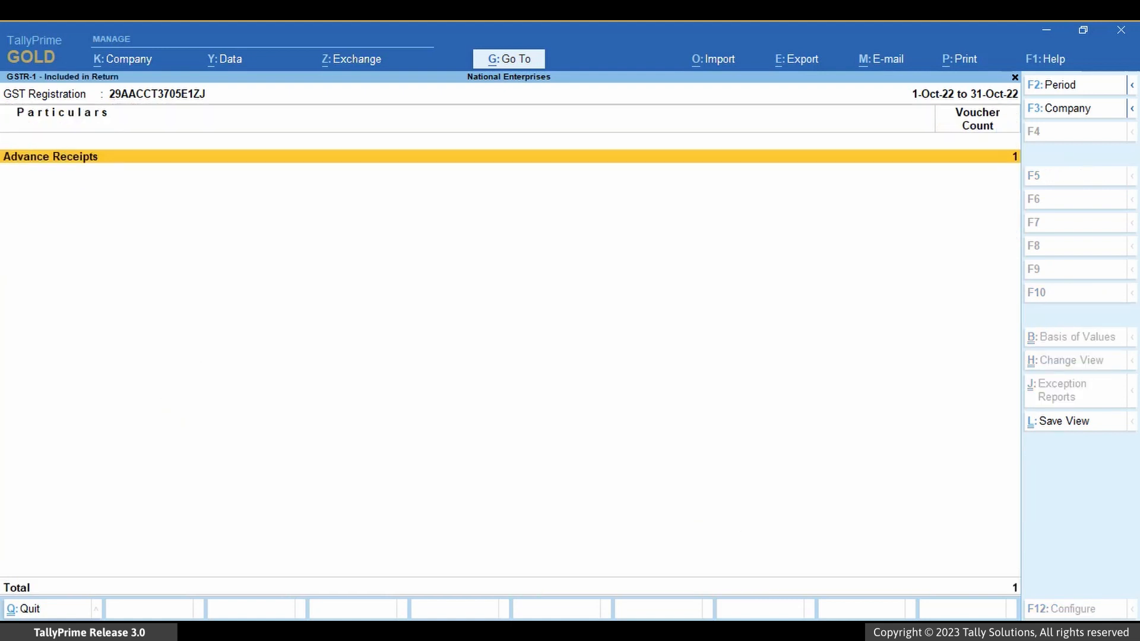
{"action": "key", "text": "Return"}
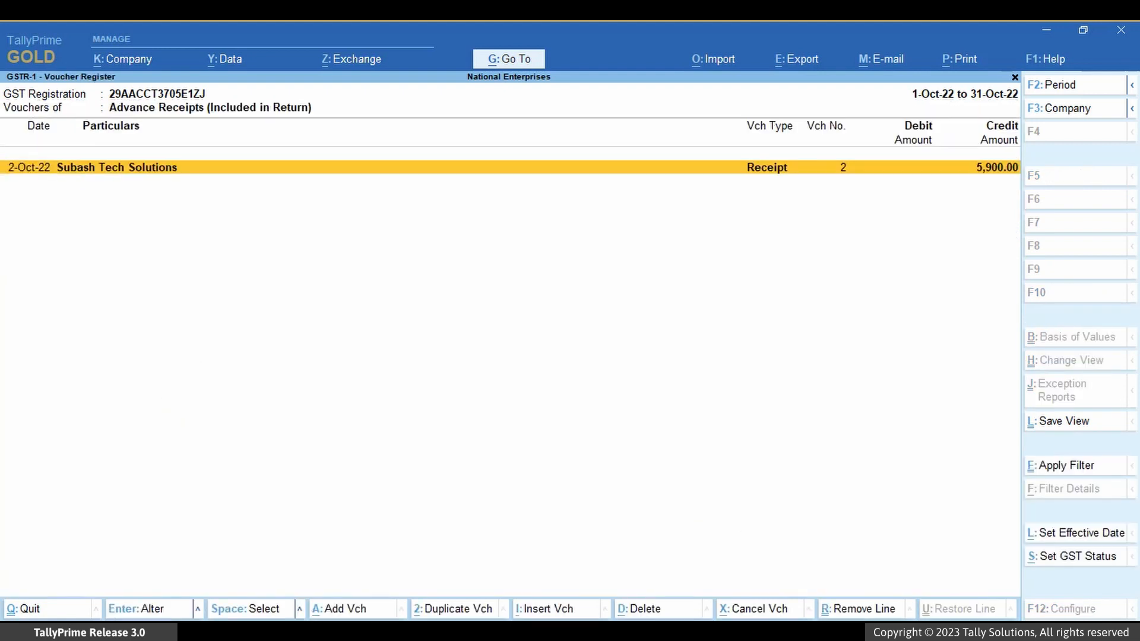
{"action": "key", "text": "Escape"}
{"action": "key", "text": "Escape"}
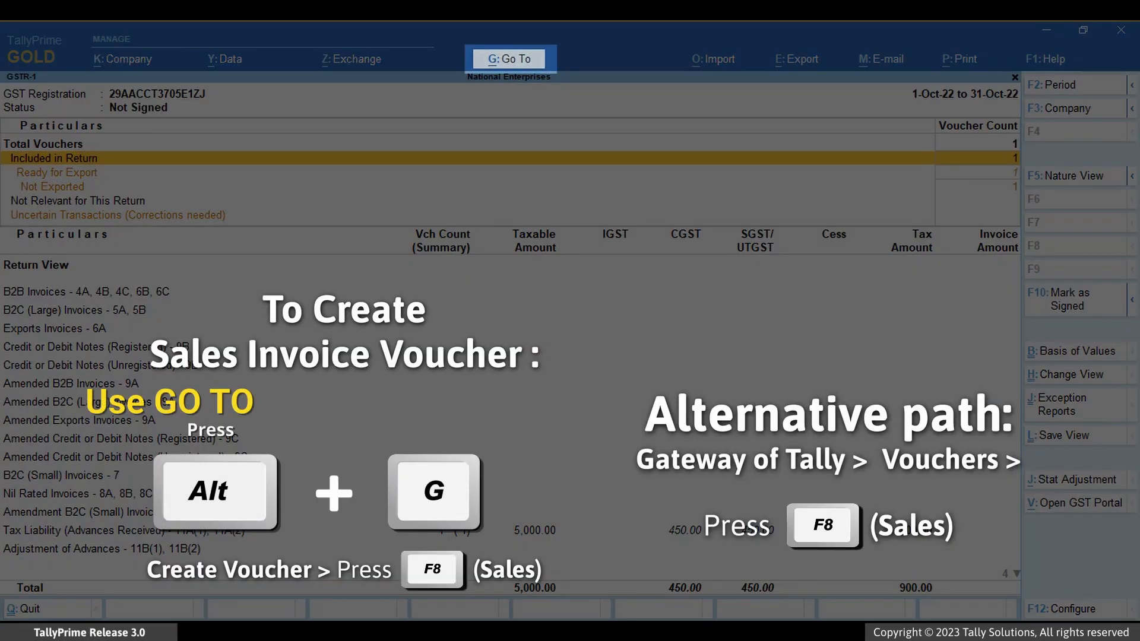
Step: Go to voucher creation and open a new Sales voucher
{"action": "key", "text": "alt+g"}
{"action": "key", "text": "Up"}
{"action": "key", "text": "Up"}
{"action": "key", "text": "Up"}
{"action": "key", "text": "Up"}
{"action": "key", "text": "Up"}
{"action": "key", "text": "Up"}
{"action": "key", "text": "Return"}
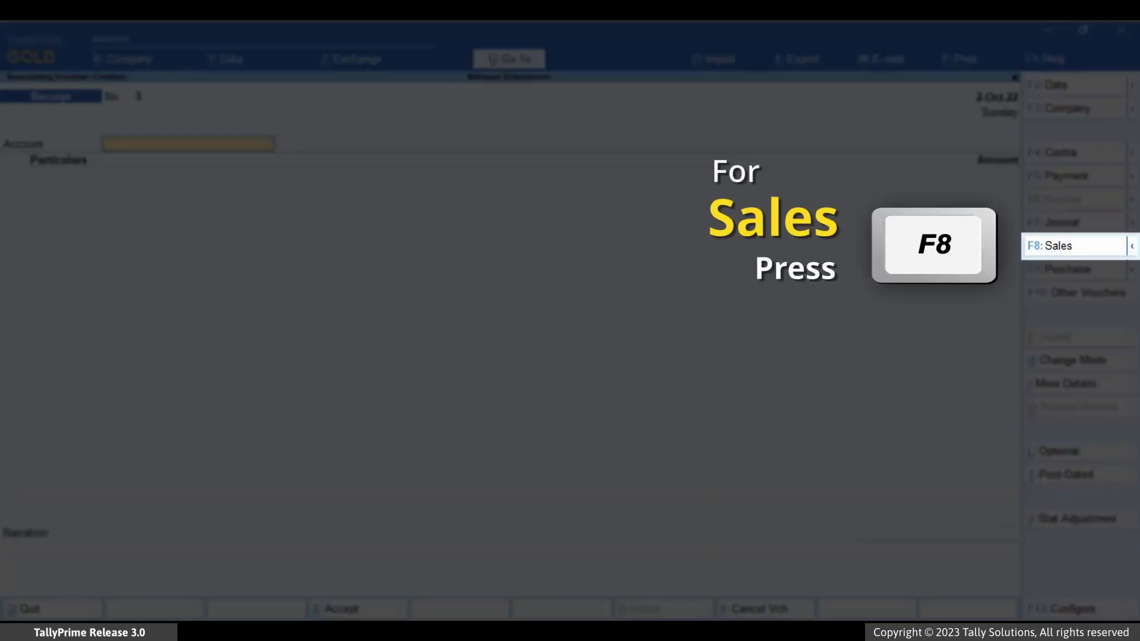
{"action": "key", "text": "F8"}
Step: Set the sales party to Subash Tech Solutions, leave the dispatch details blank, and accept the party details with Karnataka as place of supply
{"action": "key", "text": "Down"}
{"action": "key", "text": "Down"}
{"action": "key", "text": "Down"}
{"action": "key", "text": "Down"}
{"action": "key", "text": "Down"}
{"action": "key", "text": "Down"}
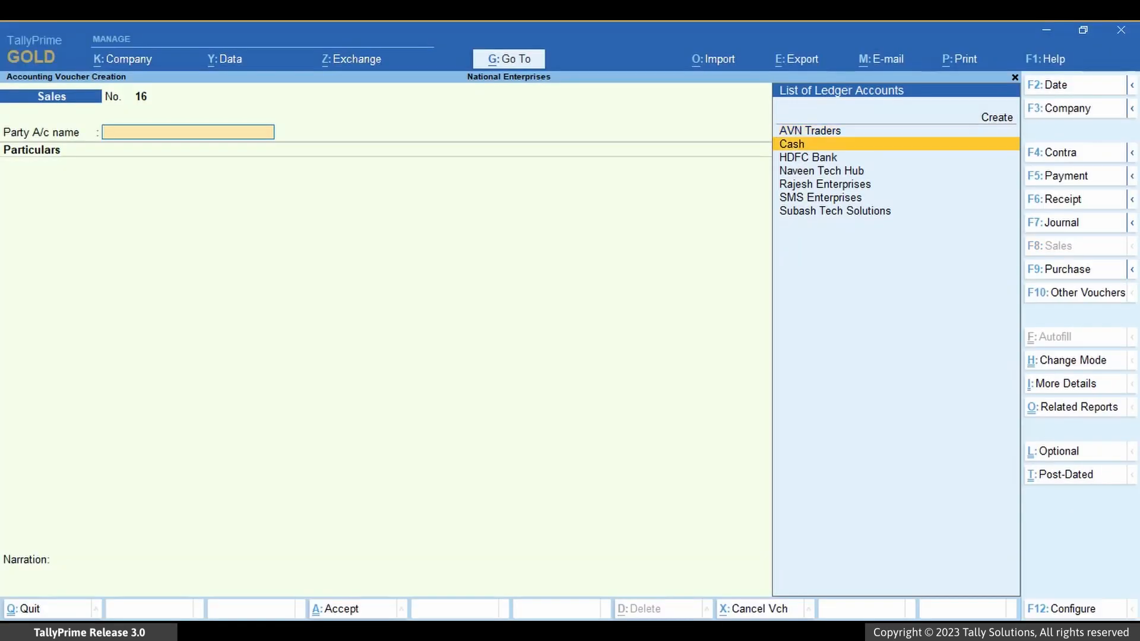
{"action": "key", "text": "Return"}
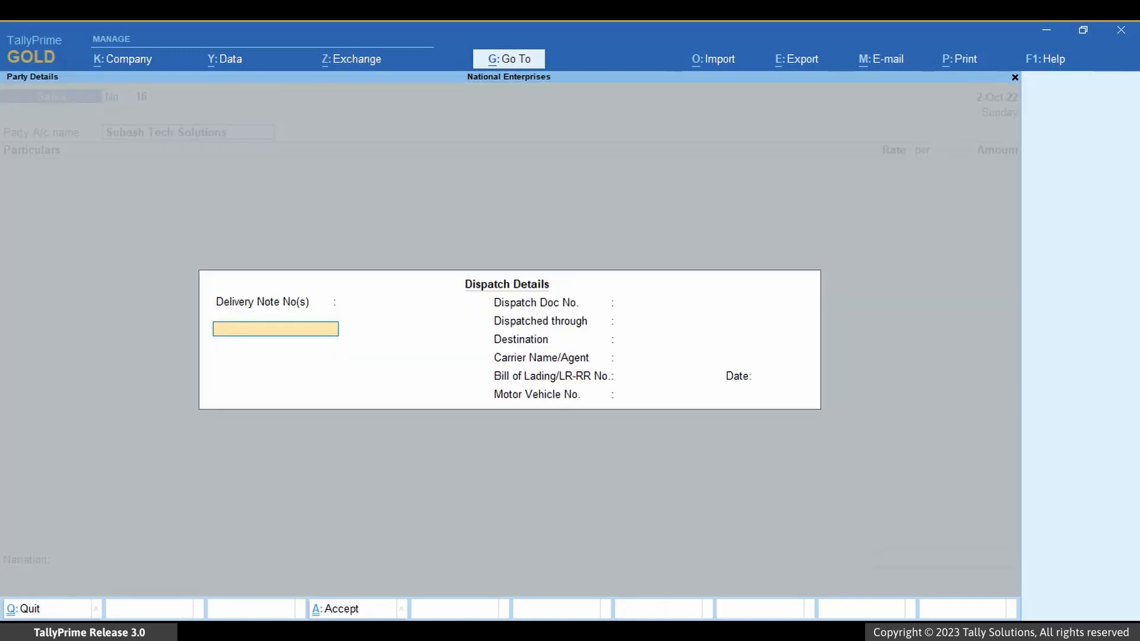
{"action": "key", "text": "ctrl+a"}
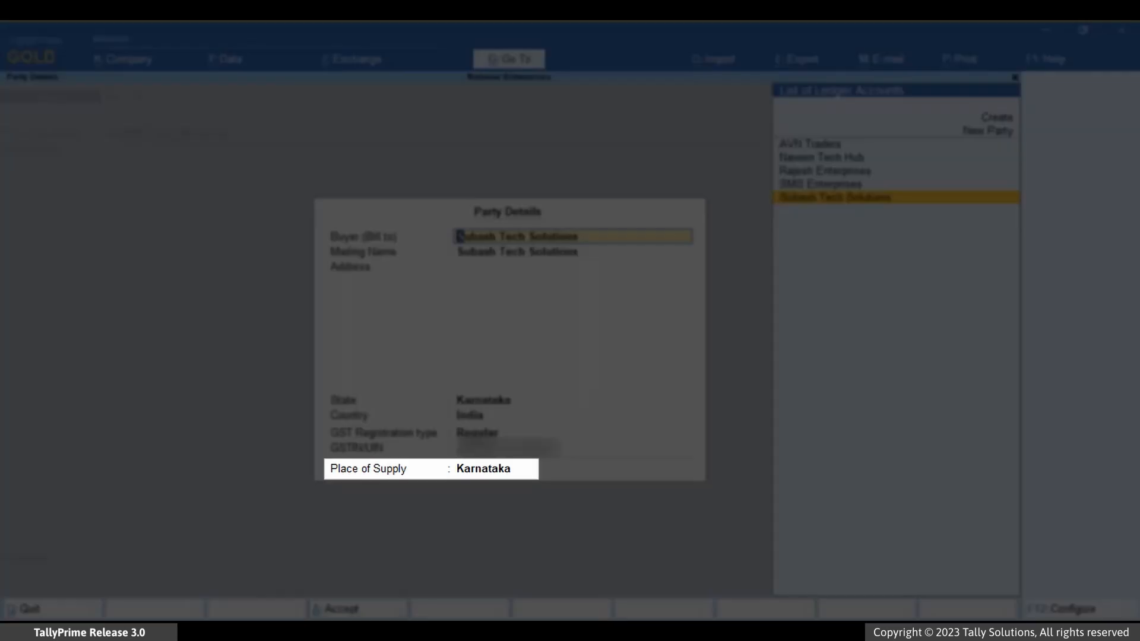
{"action": "key", "text": "ctrl+a"}
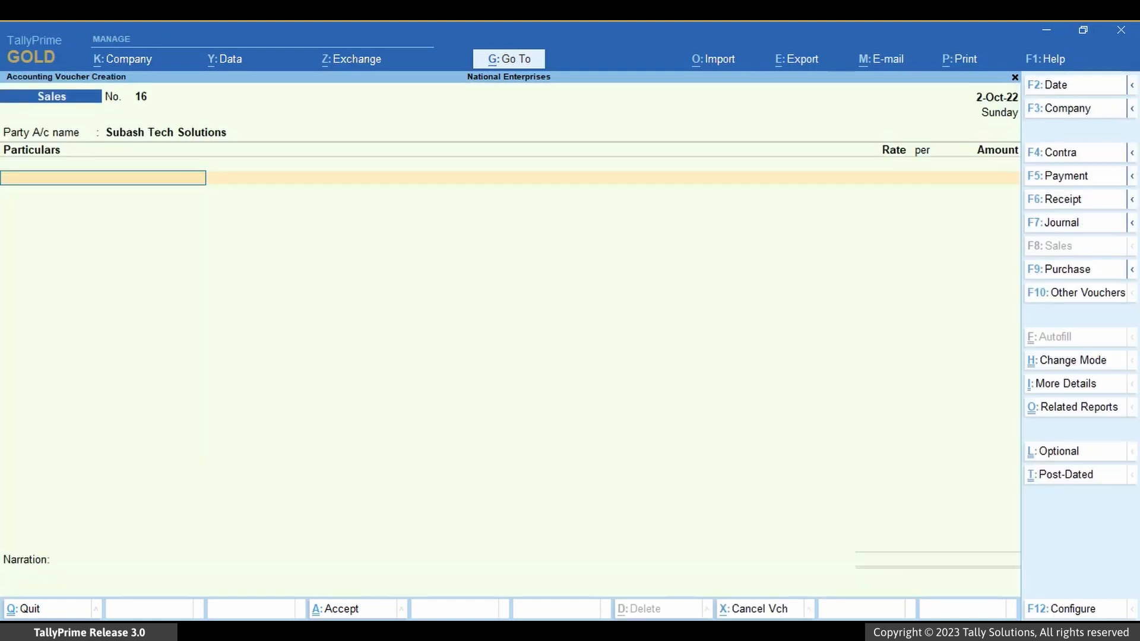
Step: Add the Laptop Service ledger to the sales voucher with an amount of 5000
{"action": "key", "text": "Down"}
{"action": "key", "text": "Down"}
{"action": "key", "text": "Down"}
{"action": "key", "text": "Down"}
{"action": "key", "text": "Return"}
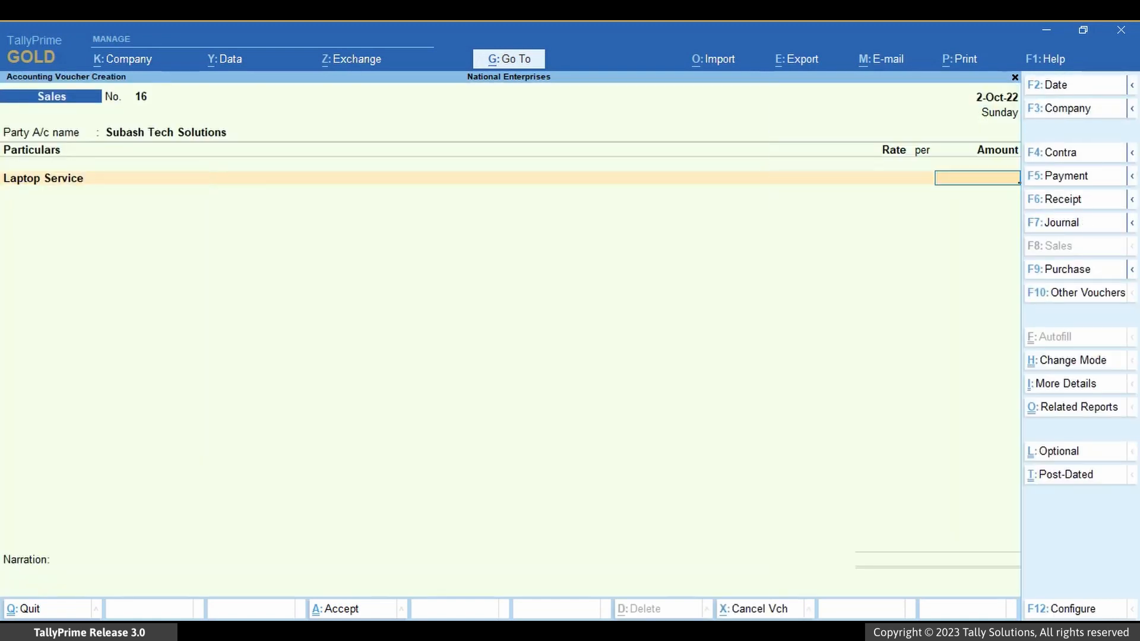
{"action": "type", "text": "5000"}
{"action": "key", "text": "Return"}
Step: Add the CGST and SGST tax ledgers below the Laptop Service line
{"action": "type", "text": "Cg"}
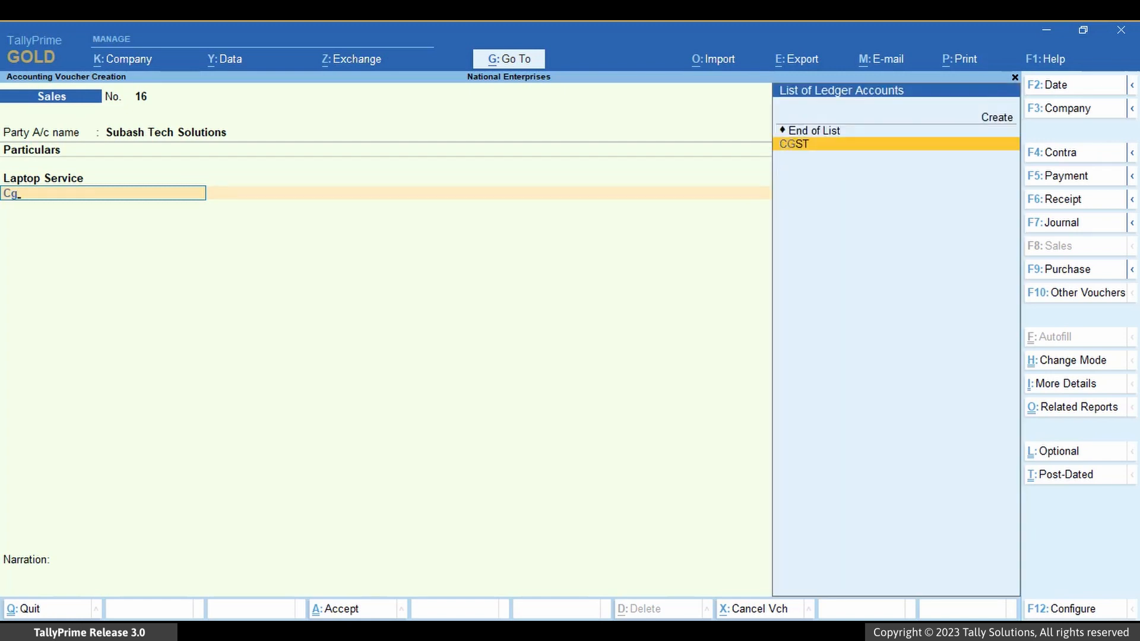
{"action": "key", "text": "Return"}
{"action": "key", "text": "Return"}
{"action": "type", "text": "Sg"}
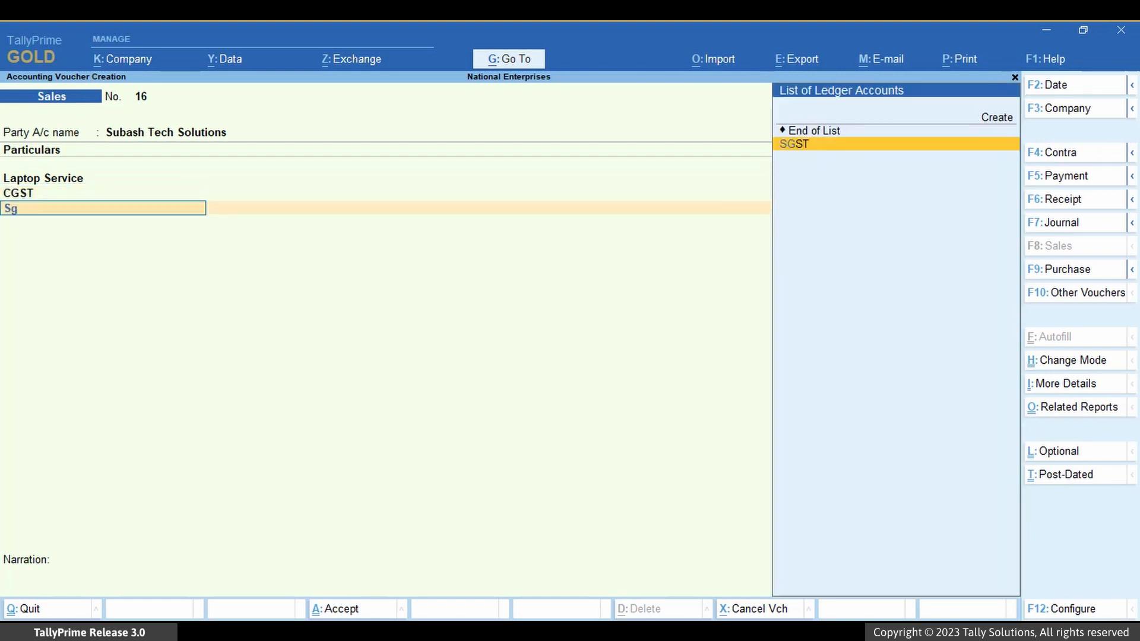
{"action": "key", "text": "Return"}
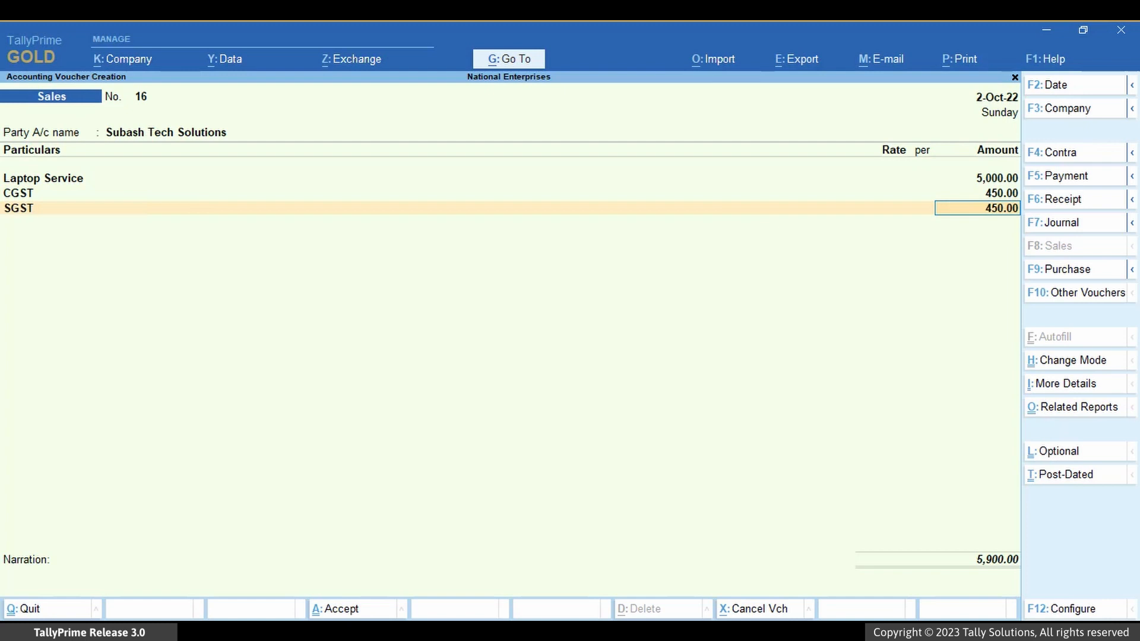
Step: Finish the ledger entries of the sales voucher and continue to the details of the advance amount to be adjusted
{"action": "key", "text": "Return"}
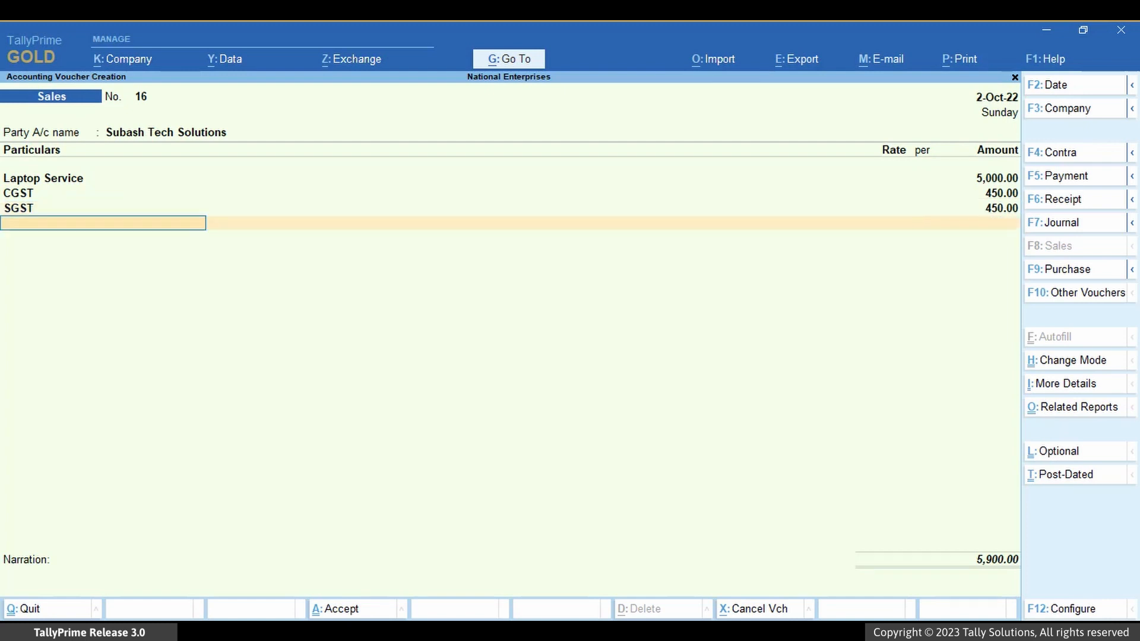
{"action": "key", "text": "Return"}
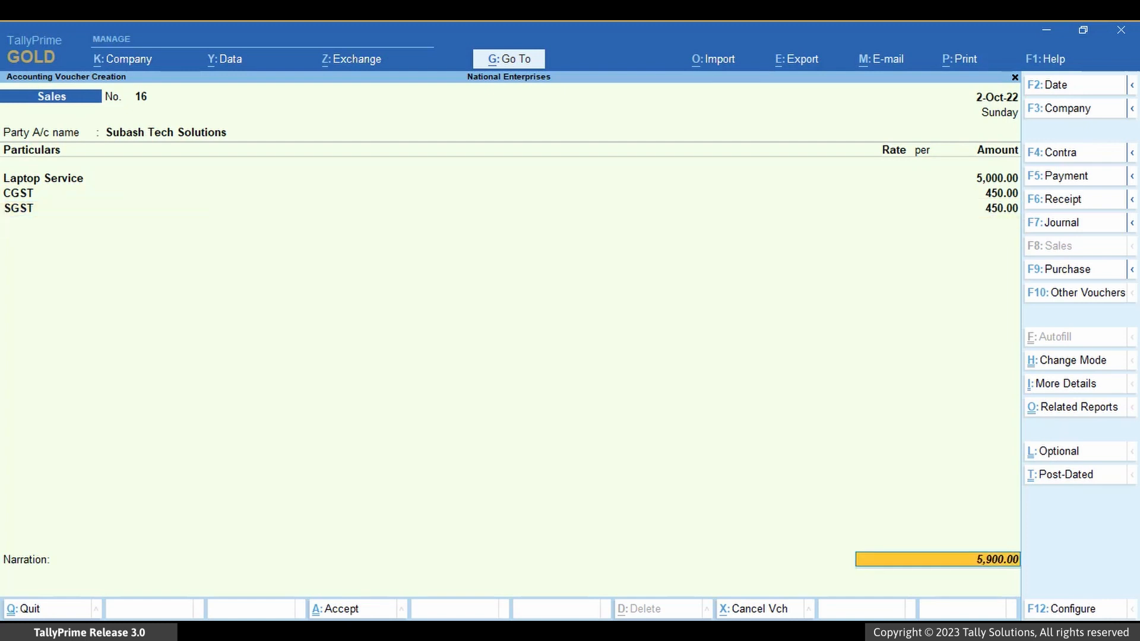
{"action": "key", "text": "Return"}
{"action": "key", "text": "Up"}
{"action": "key", "text": "Return"}
{"action": "key", "text": "Down"}
{"action": "key", "text": "Return"}
{"action": "key", "text": "Return"}
{"action": "key", "text": "ctrl+a"}
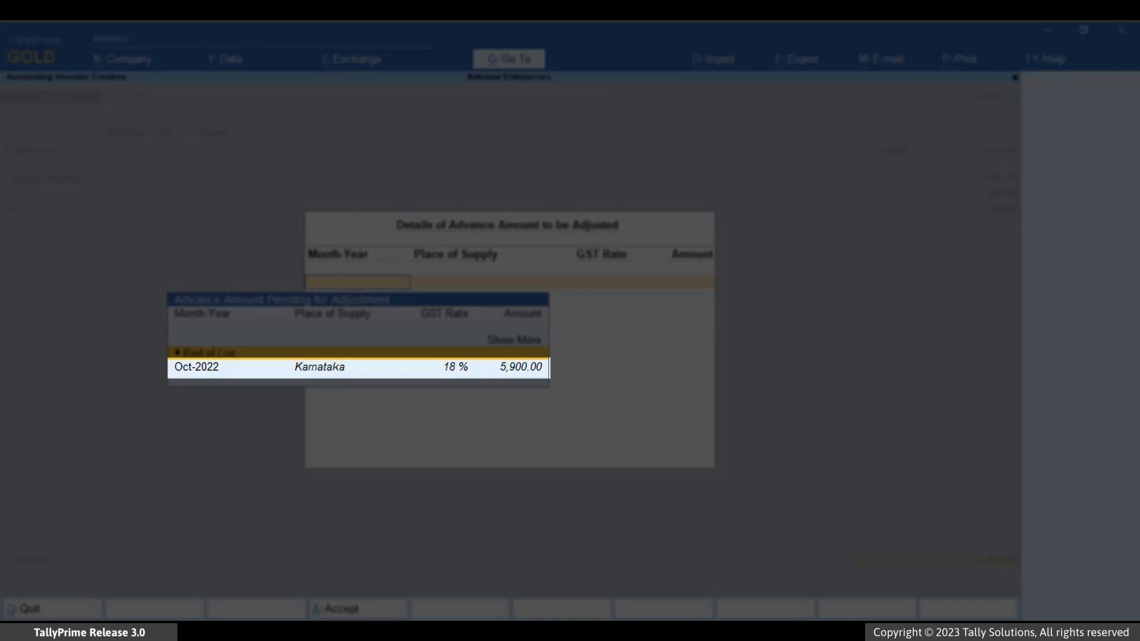
Step: Adjust the pending Oct-2022 advance for Karnataka at 18% with an amount of 5,900.00 and accept the adjustment details
{"action": "key", "text": "Up"}
{"action": "key", "text": "Return"}
{"action": "key", "text": "Down"}
{"action": "key", "text": "Down"}
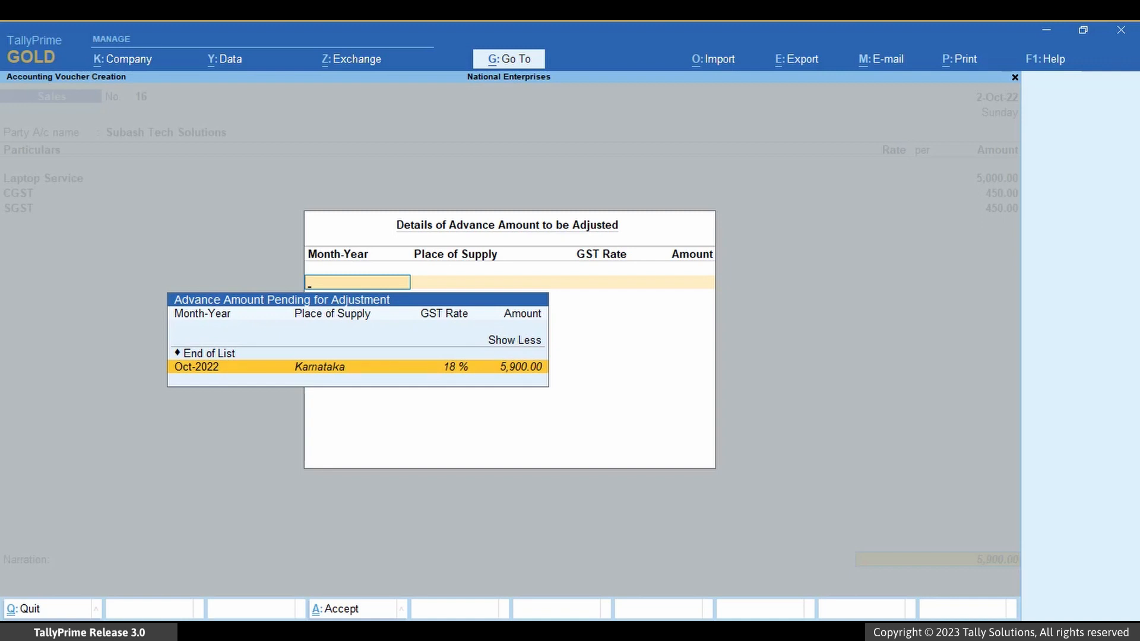
{"action": "key", "text": "Return"}
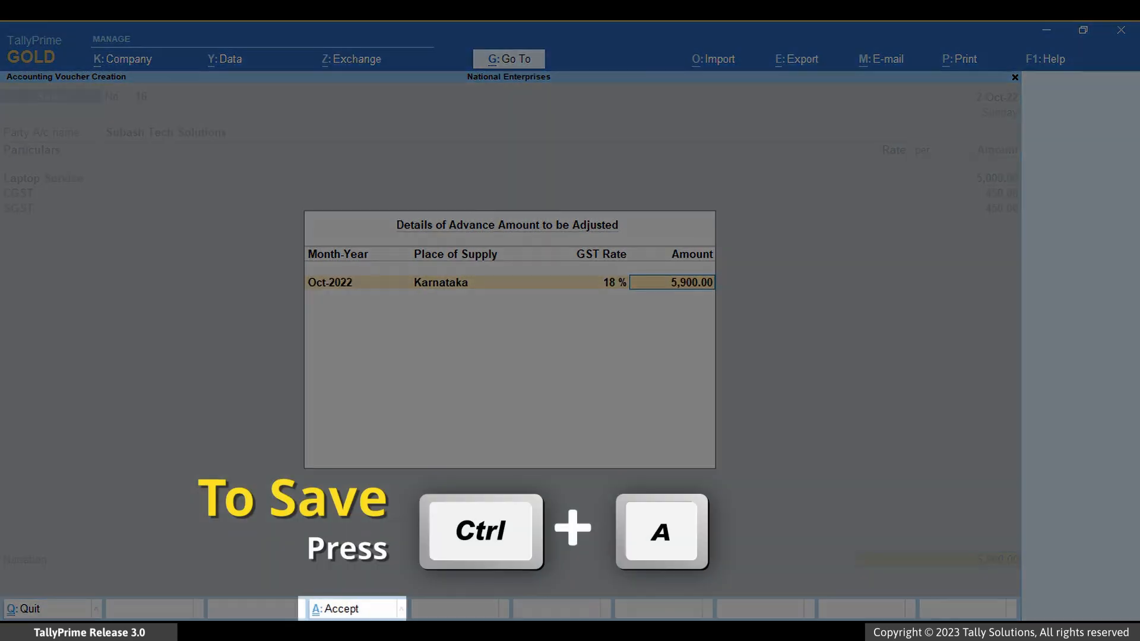
{"action": "key", "text": "ctrl+a"}
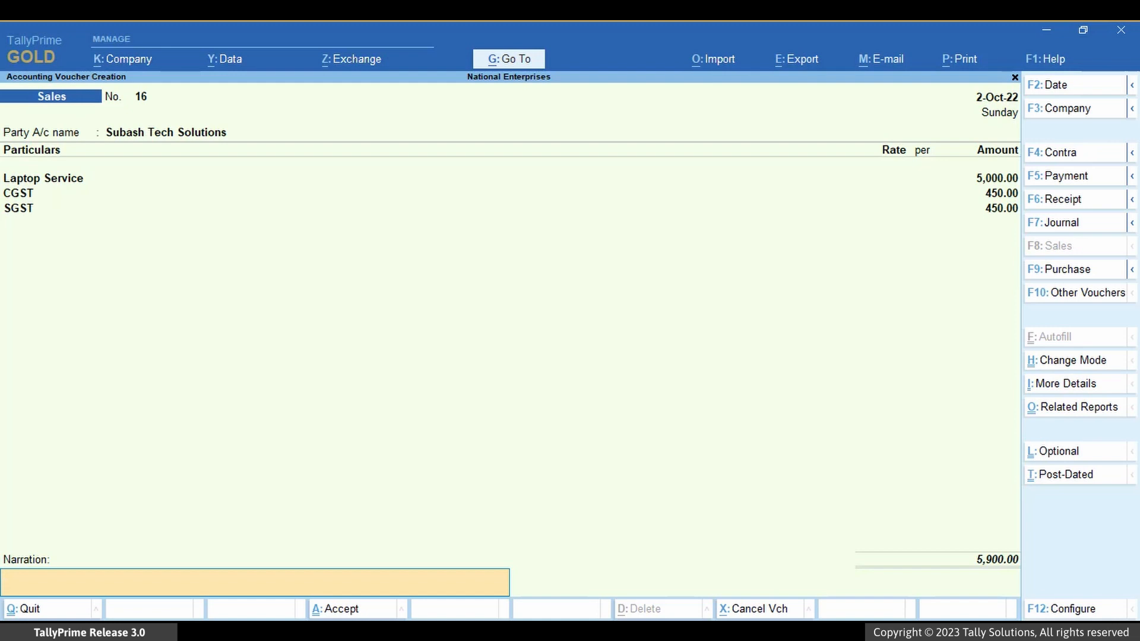
Step: Configure the Auto-adjust GST Advance during voucher creation option for the sales voucher, accept the configuration, and save the voucher
{"action": "key", "text": "F12"}
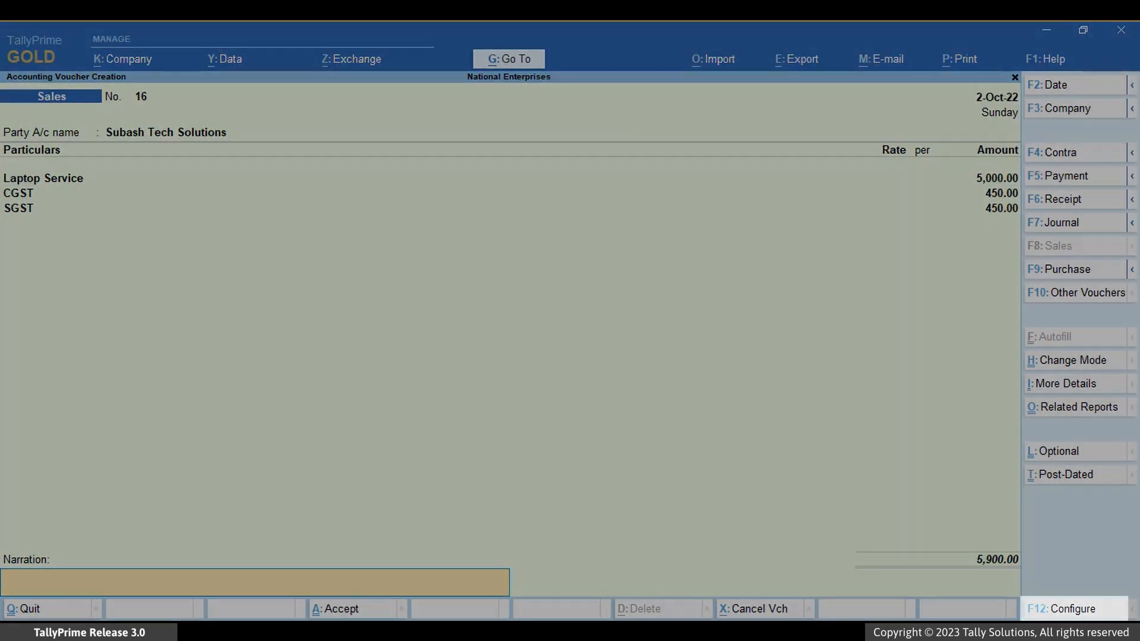
{"action": "key", "text": "Down"}
{"action": "key", "text": "Down"}
{"action": "key", "text": "Down"}
{"action": "key", "text": "Down"}
{"action": "key", "text": "Down"}
{"action": "key", "text": "Down"}
{"action": "key", "text": "Down"}
{"action": "key", "text": "Down"}
{"action": "key", "text": "Down"}
{"action": "key", "text": "Down"}
{"action": "key", "text": "Down"}
{"action": "key", "text": "Down"}
{"action": "key", "text": "Down"}
{"action": "key", "text": "Down"}
{"action": "key", "text": "Down"}
{"action": "key", "text": "Down"}
{"action": "key", "text": "Down"}
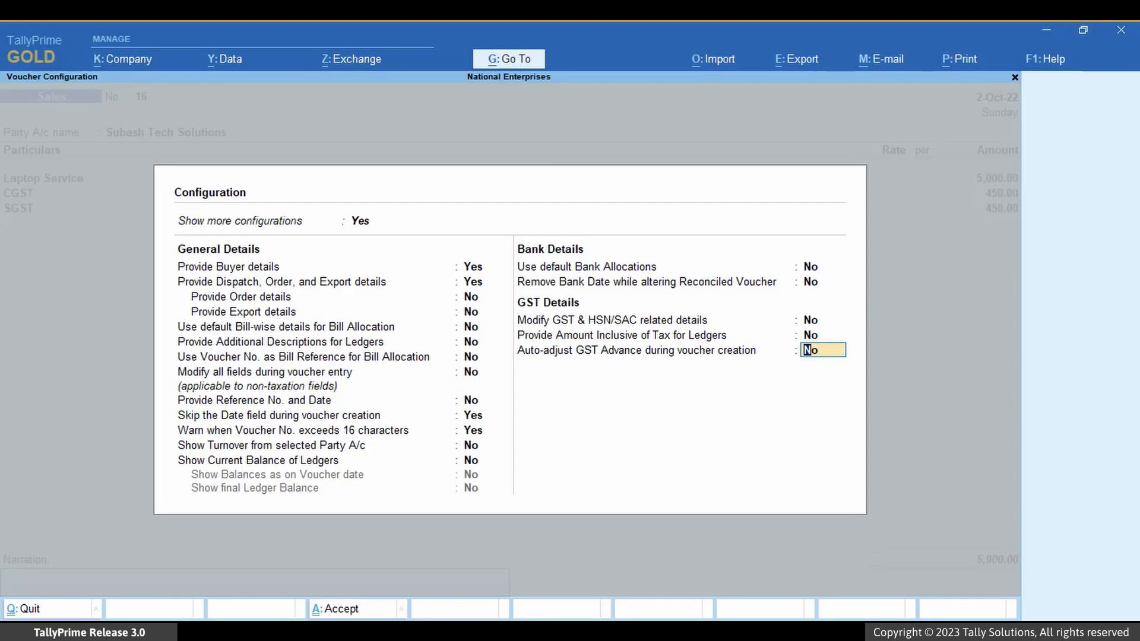
{"action": "key", "text": "BackSpace"}
{"action": "key", "text": "ctrl+a"}
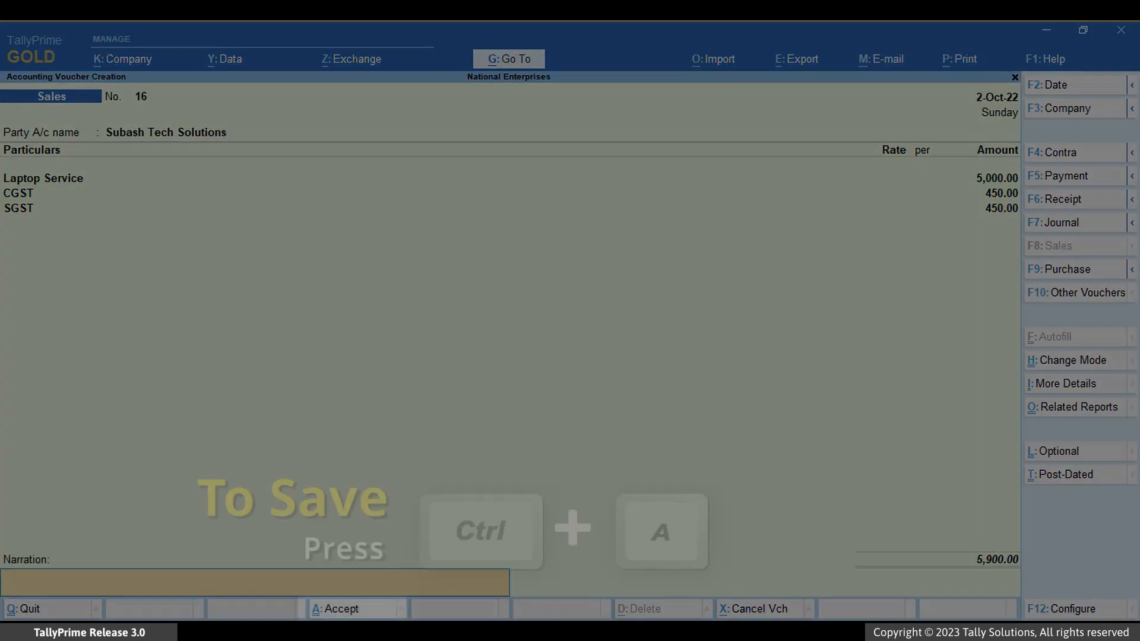
{"action": "key", "text": "ctrl+a"}
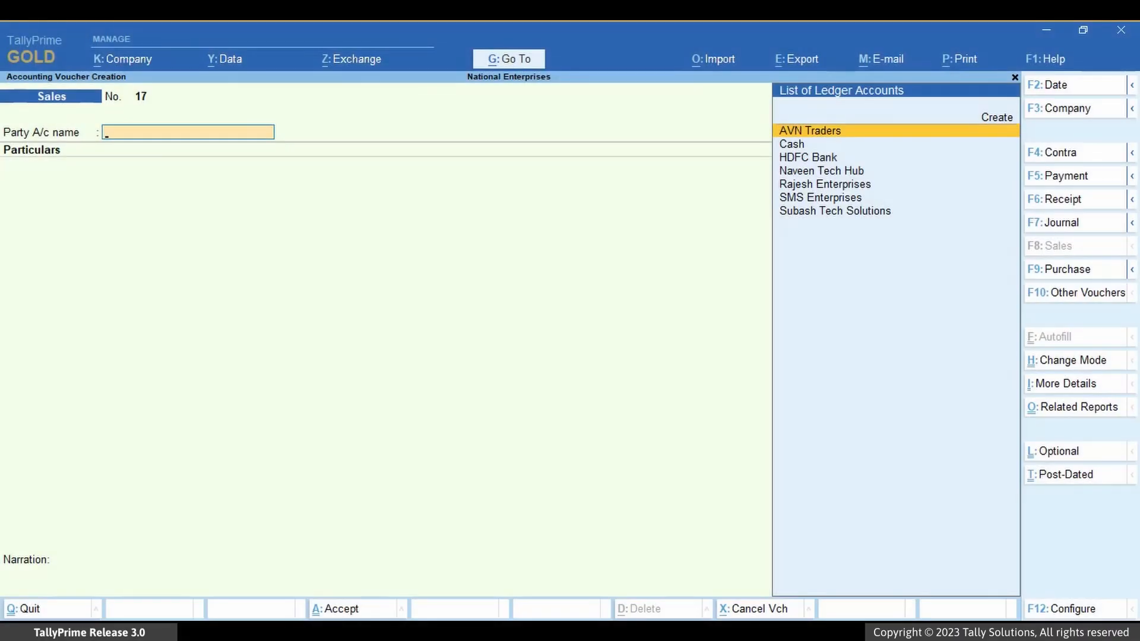
Step: Go to GST Advances - Opening Balance and start creating an opening balance for an advance receipt
{"action": "key", "text": "alt"}
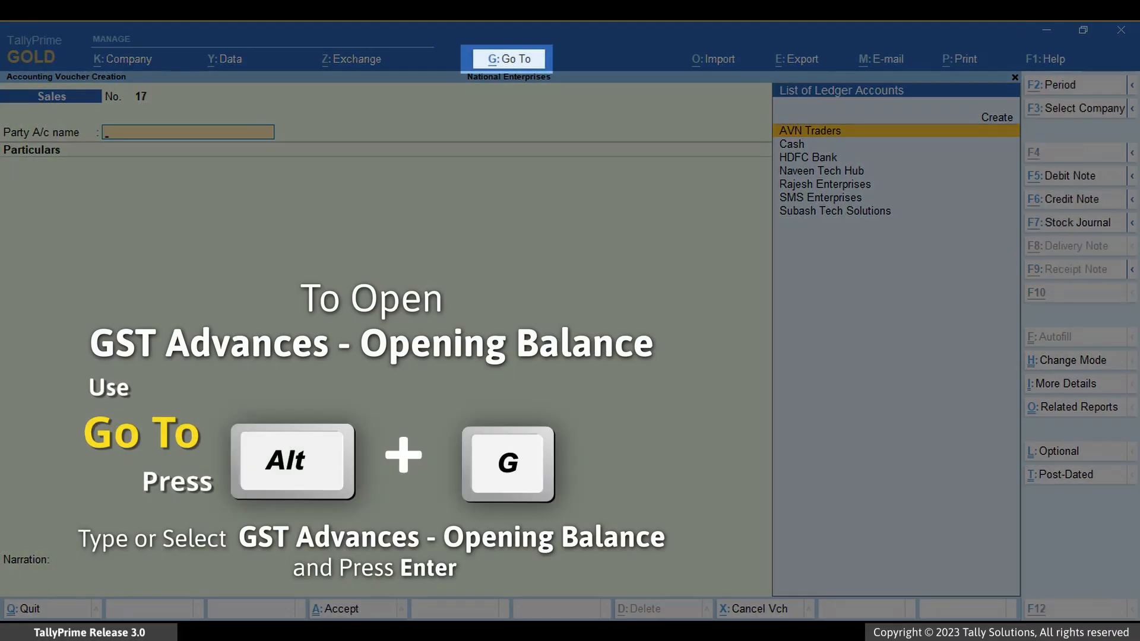
{"action": "key", "text": "alt+g"}
{"action": "type", "text": "Gst"}
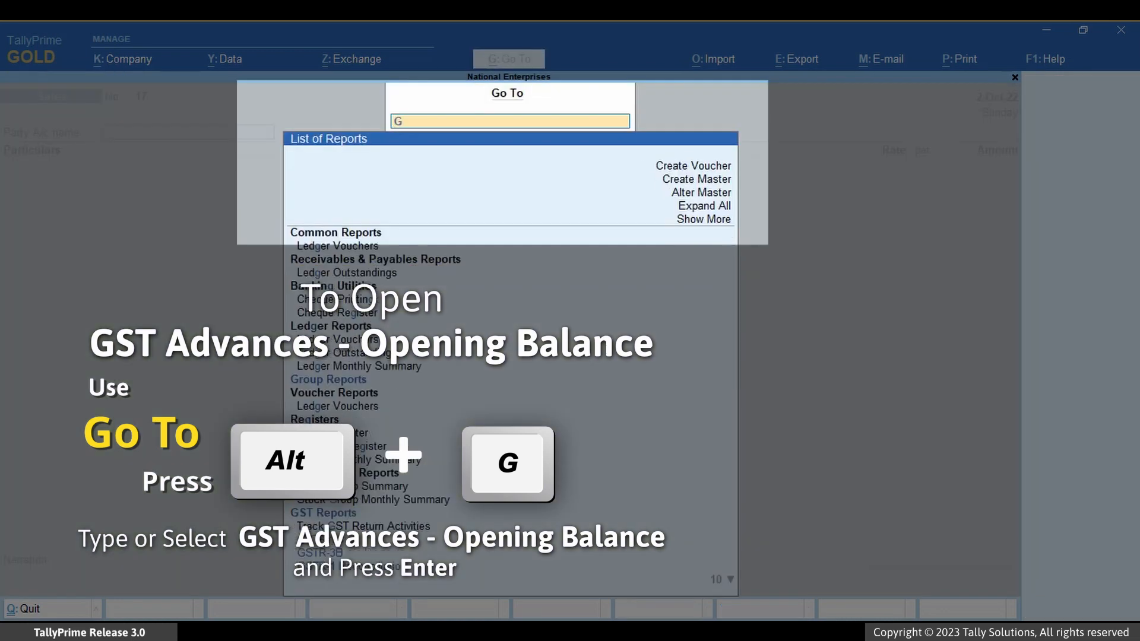
{"action": "key", "text": "Down"}
{"action": "key", "text": "Down"}
{"action": "key", "text": "Down"}
{"action": "key", "text": "Down"}
{"action": "key", "text": "Down"}
{"action": "key", "text": "Down"}
{"action": "key", "text": "Down"}
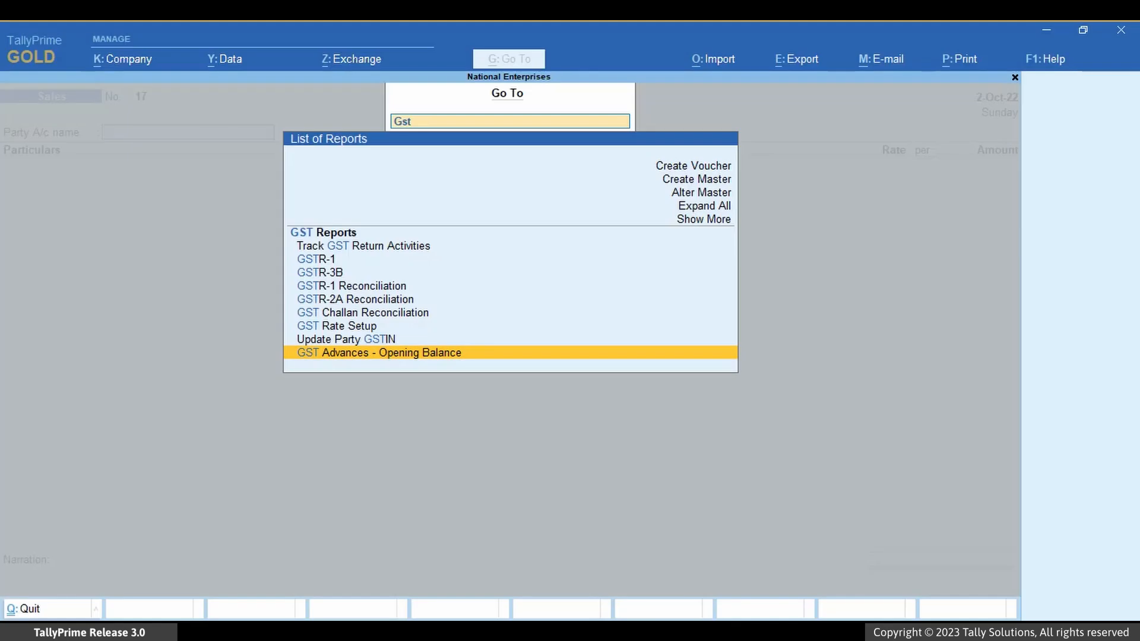
{"action": "key", "text": "Return"}
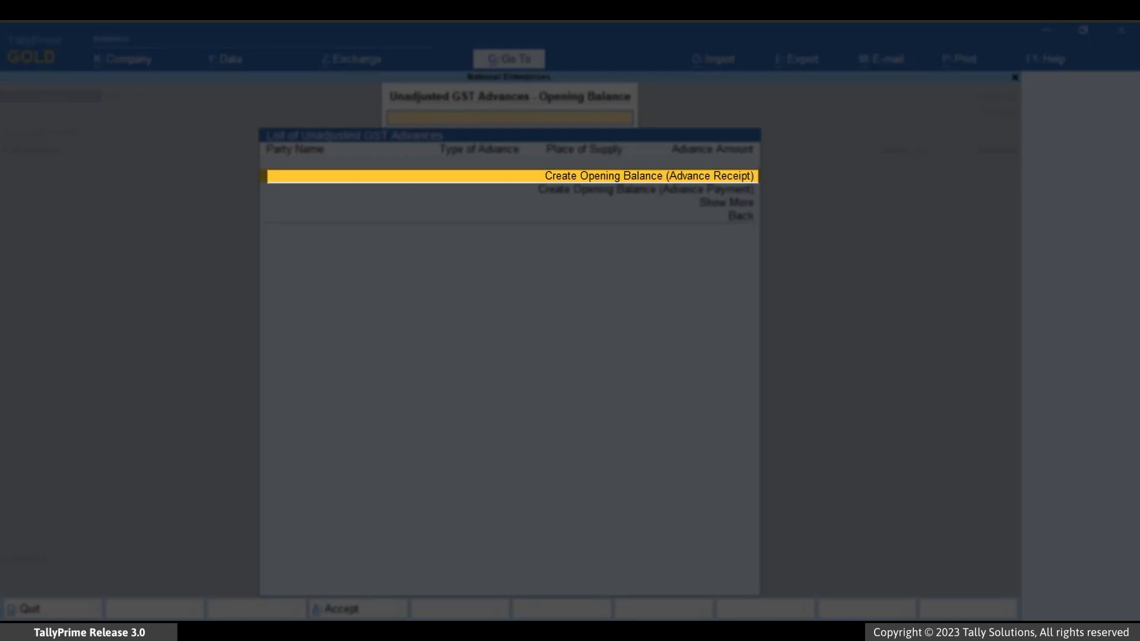
{"action": "key", "text": "Return"}
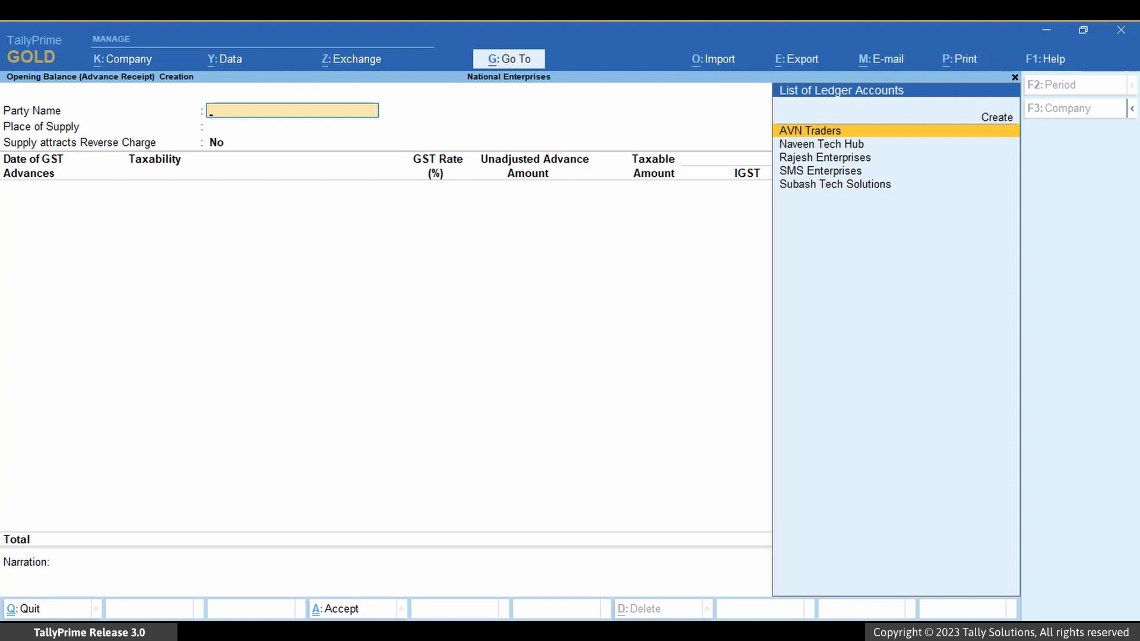
Step: Set the opening balance party to Rajesh Enterprises with Karnataka as place of supply and reverse charge set to No
{"action": "key", "text": "Down"}
{"action": "key", "text": "Down"}
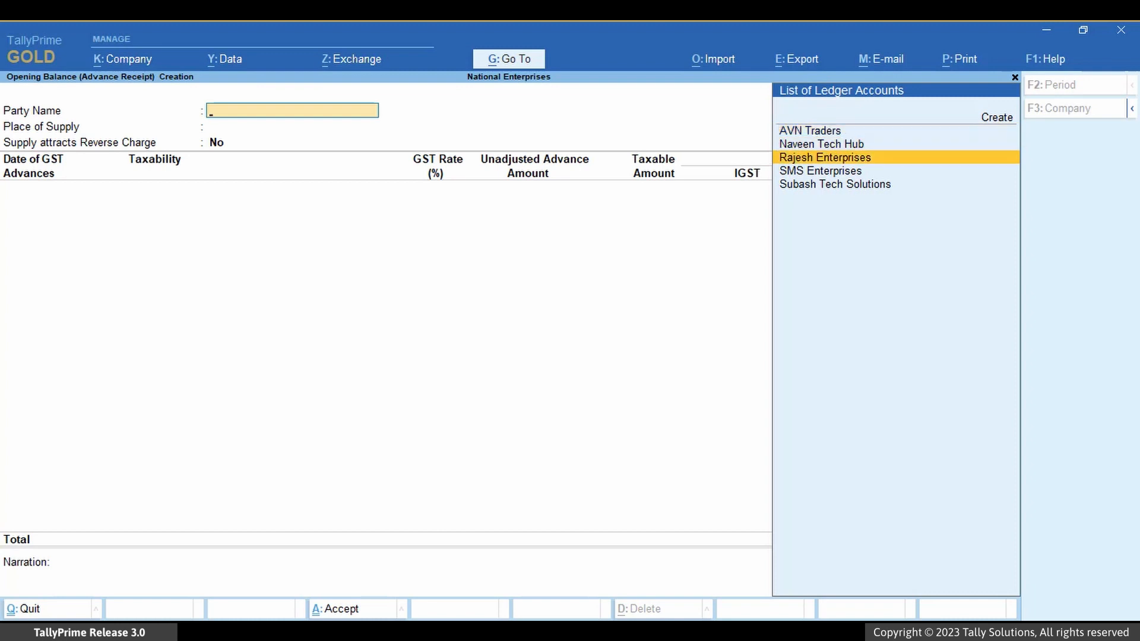
{"action": "key", "text": "Return"}
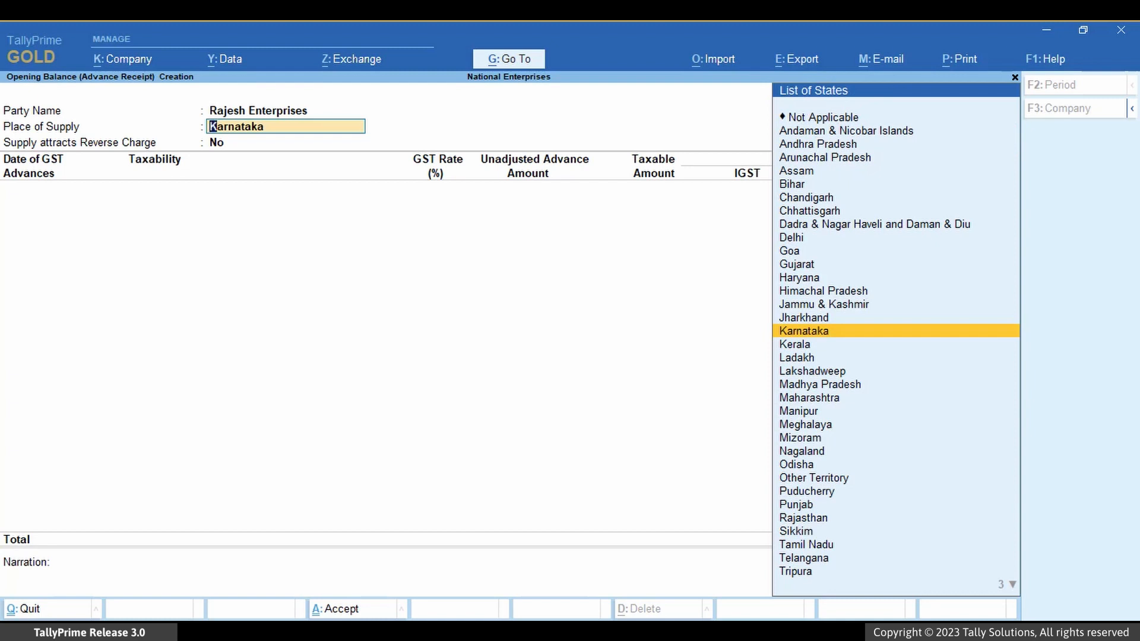
{"action": "key", "text": "Return"}
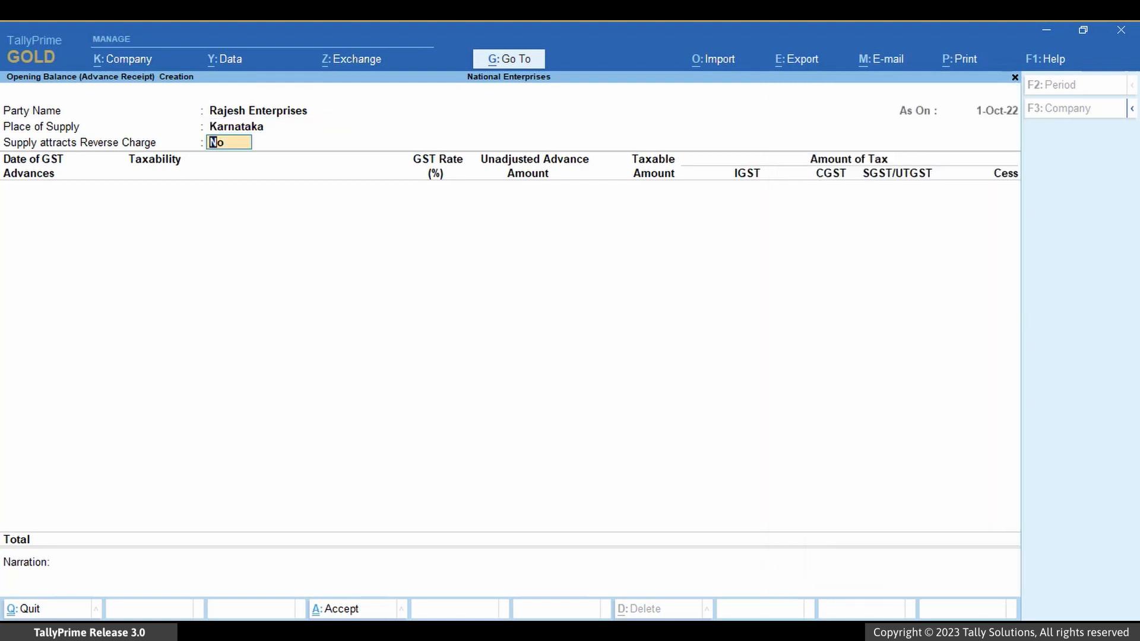
{"action": "key", "text": "Return"}
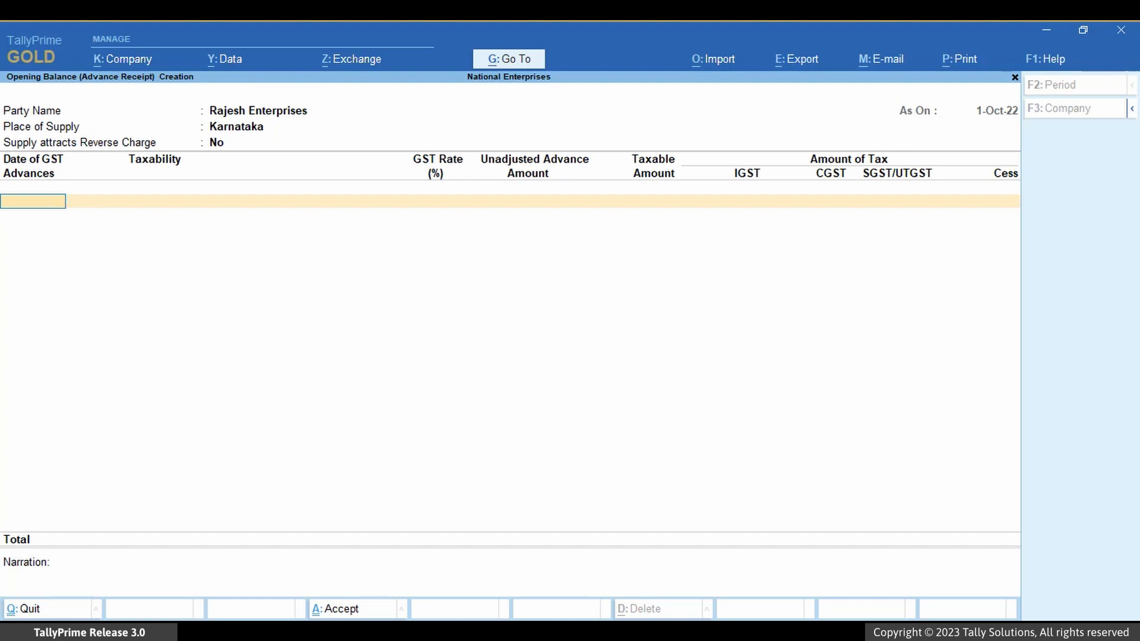
Step: Enter a taxable advance dated 25-Aug-22 with a GST rate of 18% and an unadjusted advance amount of 11,800.00
{"action": "type", "text": "25 aug 22"}
{"action": "key", "text": "Return"}
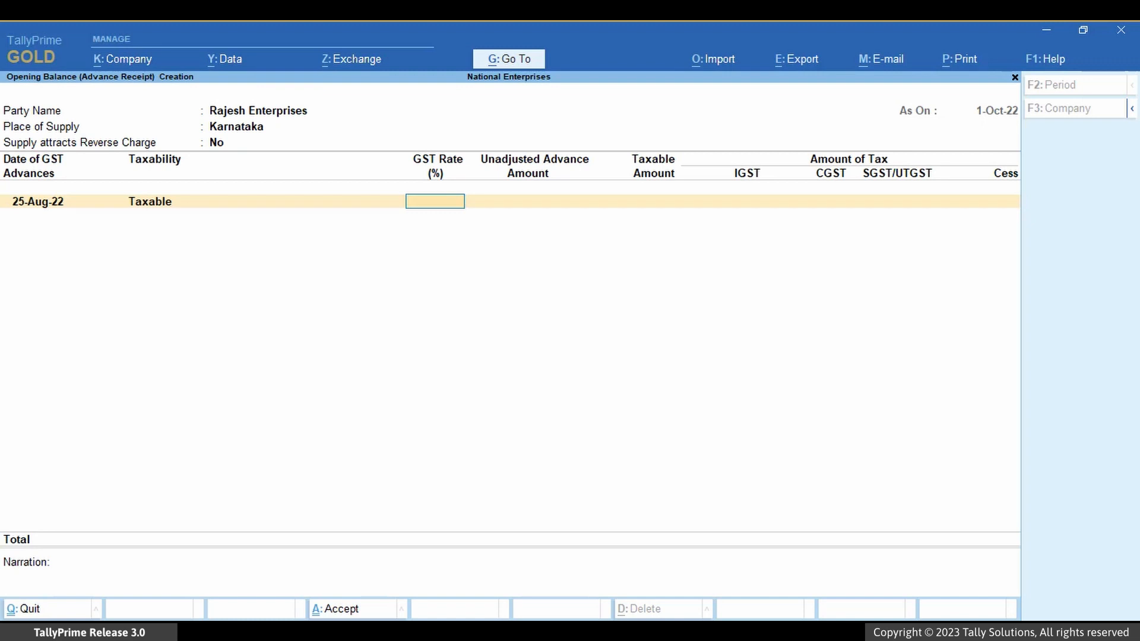
{"action": "type", "text": "18"}
{"action": "key", "text": "Return"}
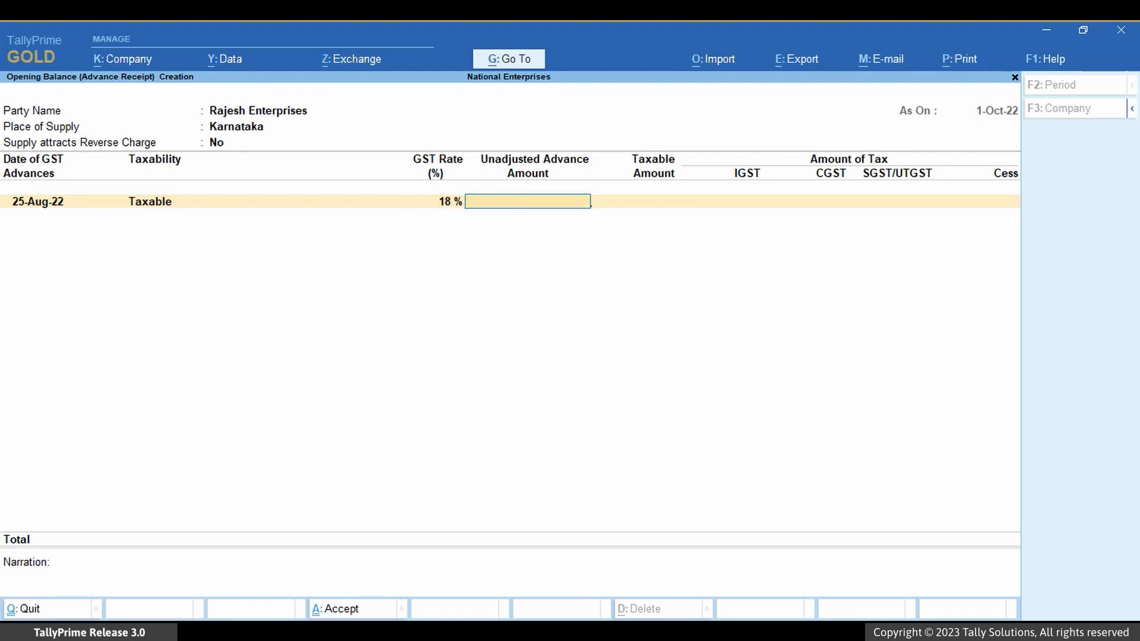
{"action": "type", "text": "11,800.0"}
{"action": "key", "text": "Return"}
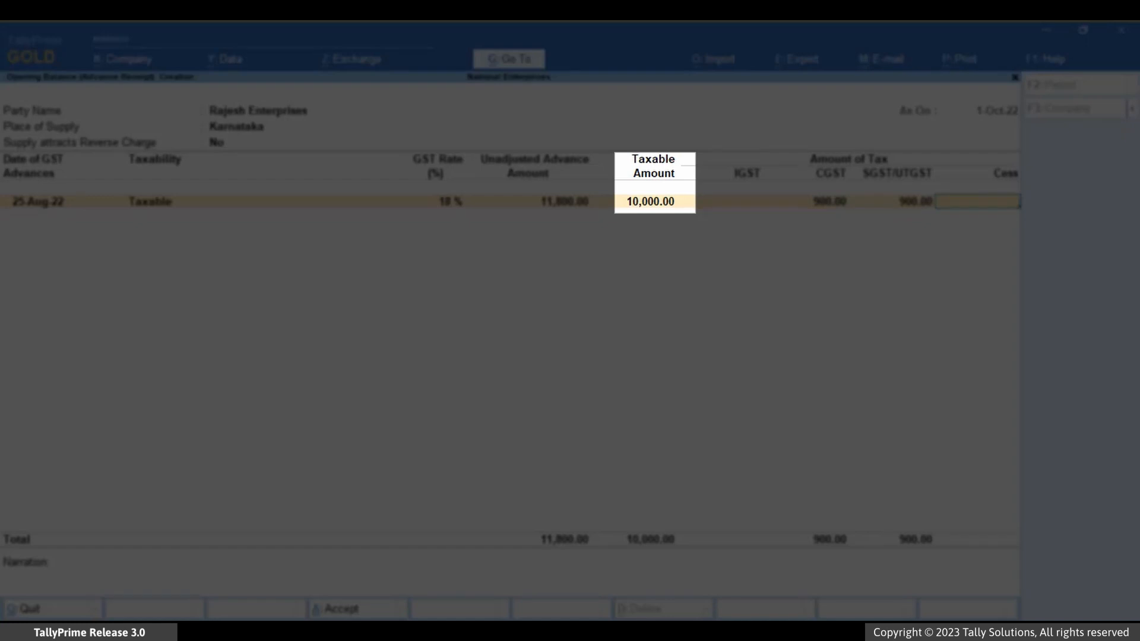
{"action": "key", "text": "Return"}
Step: Add a second taxable advance dated 15-Sep-22 at 18% GST with an unadjusted amount of 5,900.00, and save the opening balance
{"action": "type", "text": "15-sep"}
{"action": "key", "text": "Return"}
{"action": "type", "text": "18"}
{"action": "key", "text": "Return"}
{"action": "type", "text": "5900"}
{"action": "key", "text": "Return"}
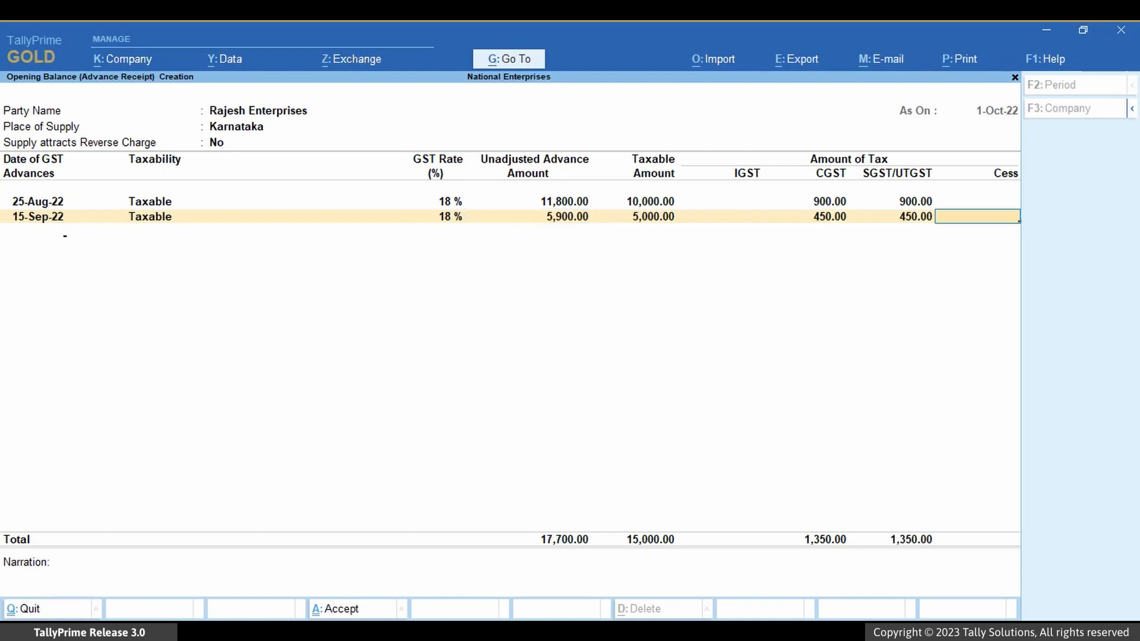
{"action": "key", "text": "Return"}
{"action": "key", "text": "Return"}
{"action": "key", "text": "ctrl+a"}
{"action": "key", "text": "Return"}
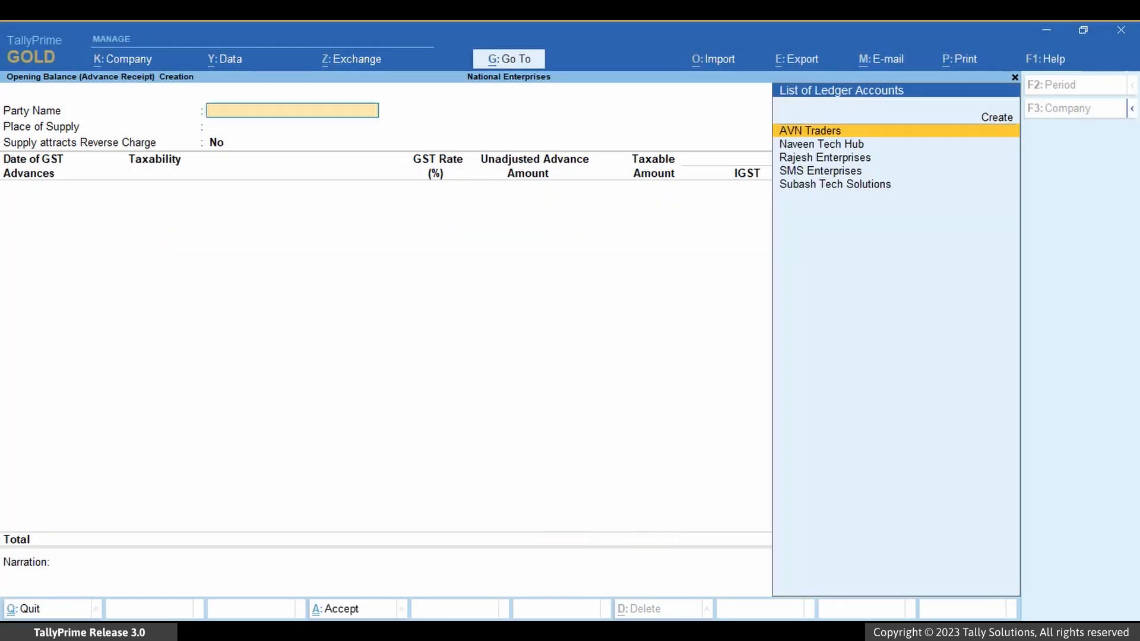